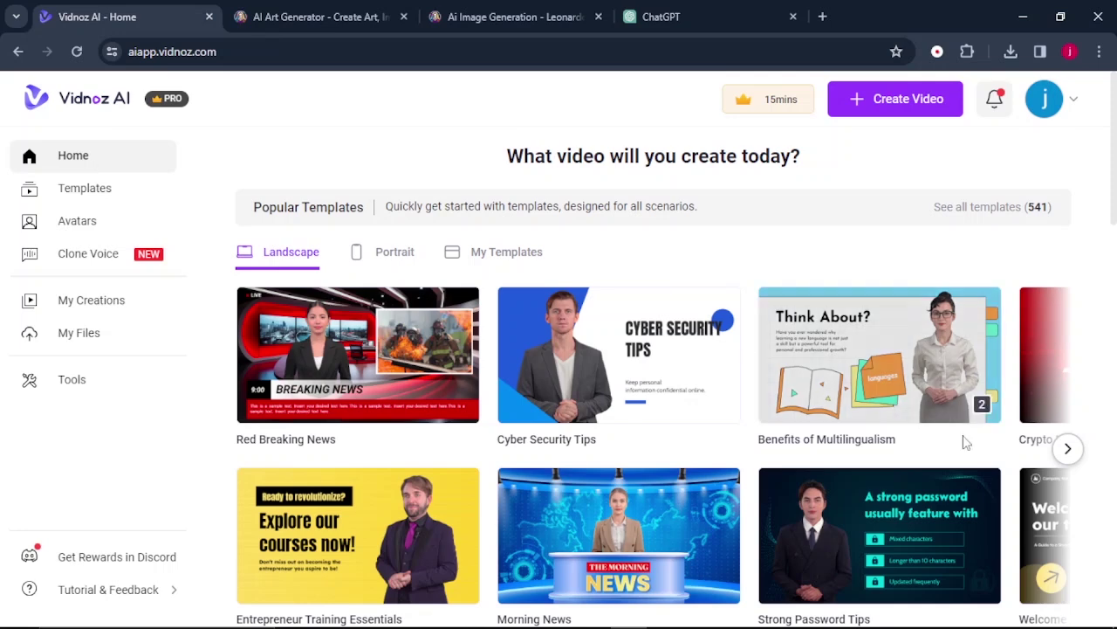
- Open the AI Talking Photo tool from the Tools page
{"action": "left_click", "coordinate": [1068, 449]}
{"action": "left_click", "coordinate": [118, 378]}
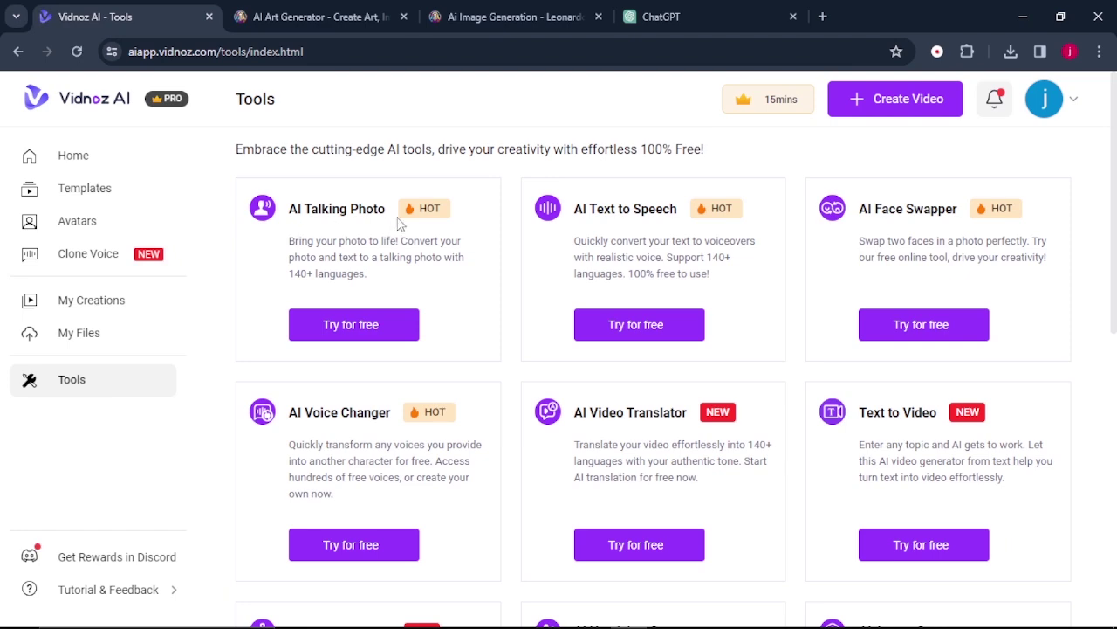
{"action": "left_click", "coordinate": [373, 340]}
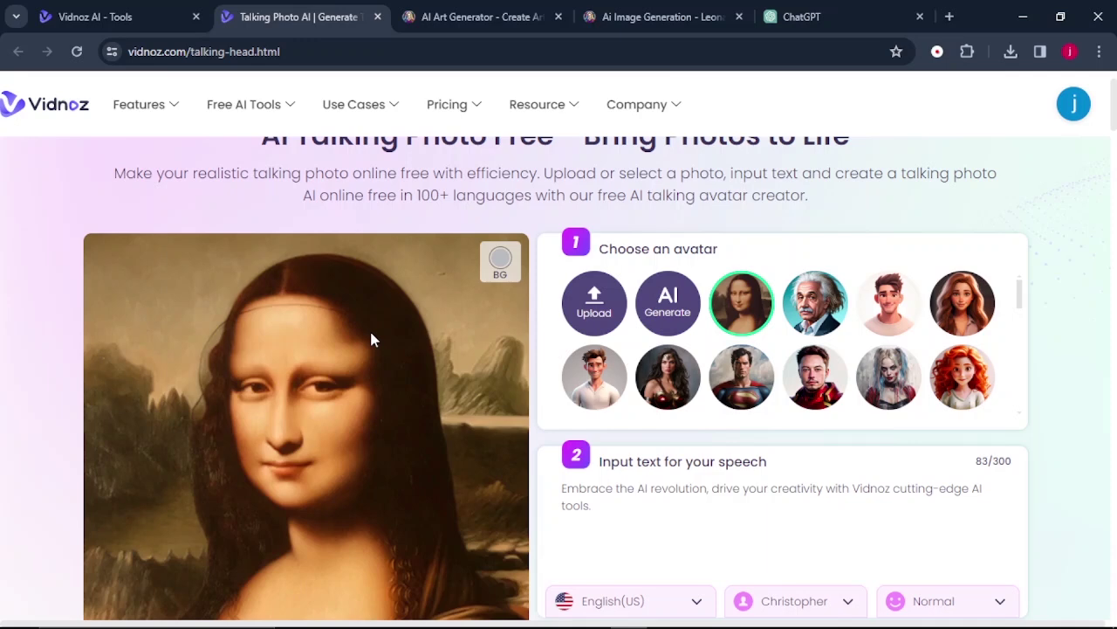
- Examine the talking photo page's avatar choices, photo upload requirements, speech text area, and language, voice and mood options
{"action": "scroll", "coordinate": [821, 331], "scroll_direction": "down", "scroll_amount": 2}
{"action": "scroll", "coordinate": [819, 338], "scroll_direction": "up", "scroll_amount": 2}
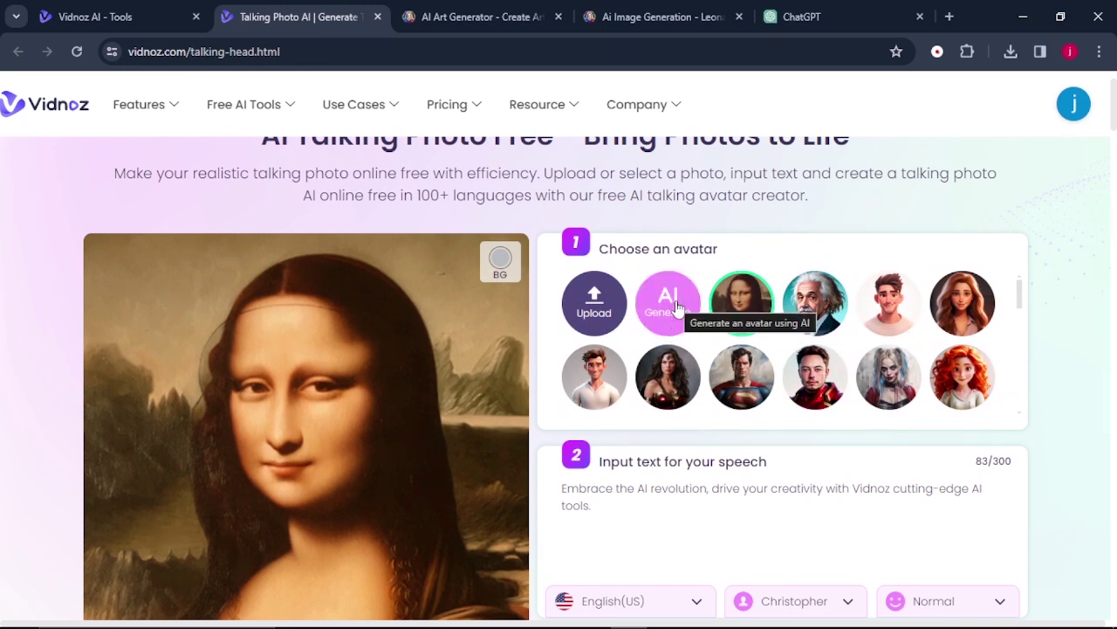
{"action": "mouse_move", "coordinate": [592, 325]}
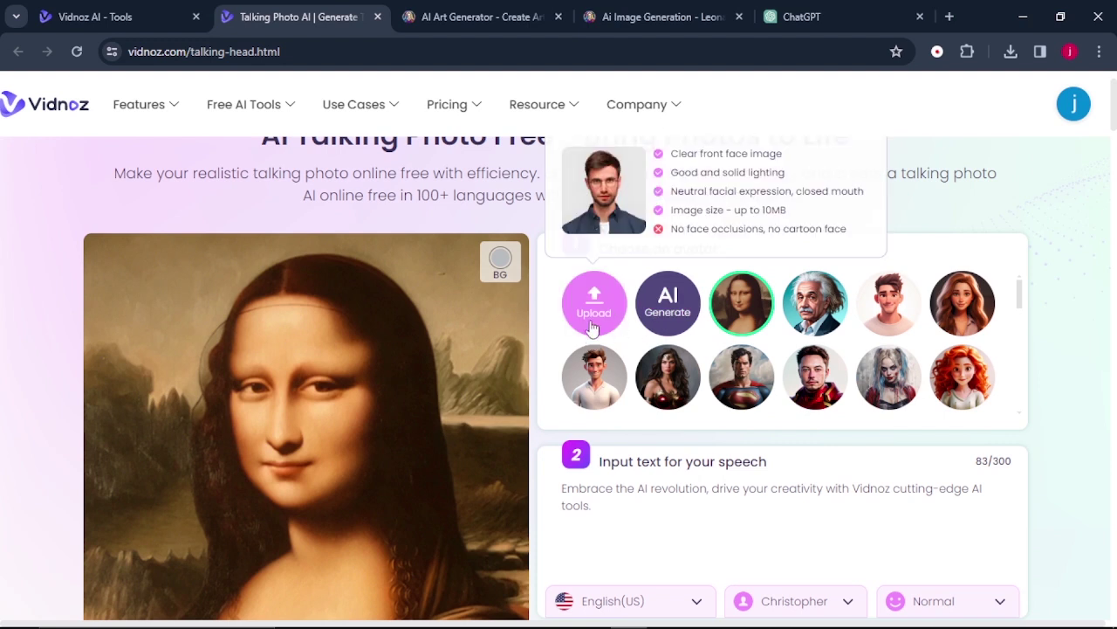
{"action": "scroll", "coordinate": [585, 496], "scroll_direction": "down", "scroll_amount": 1}
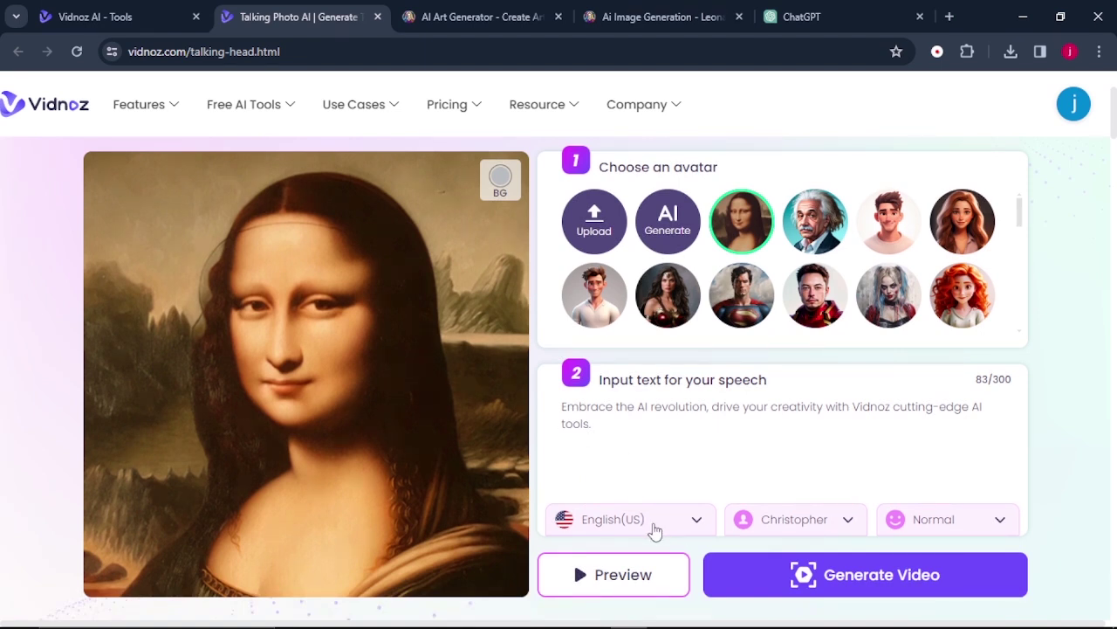
{"action": "scroll", "coordinate": [654, 531], "scroll_direction": "up", "scroll_amount": 2}
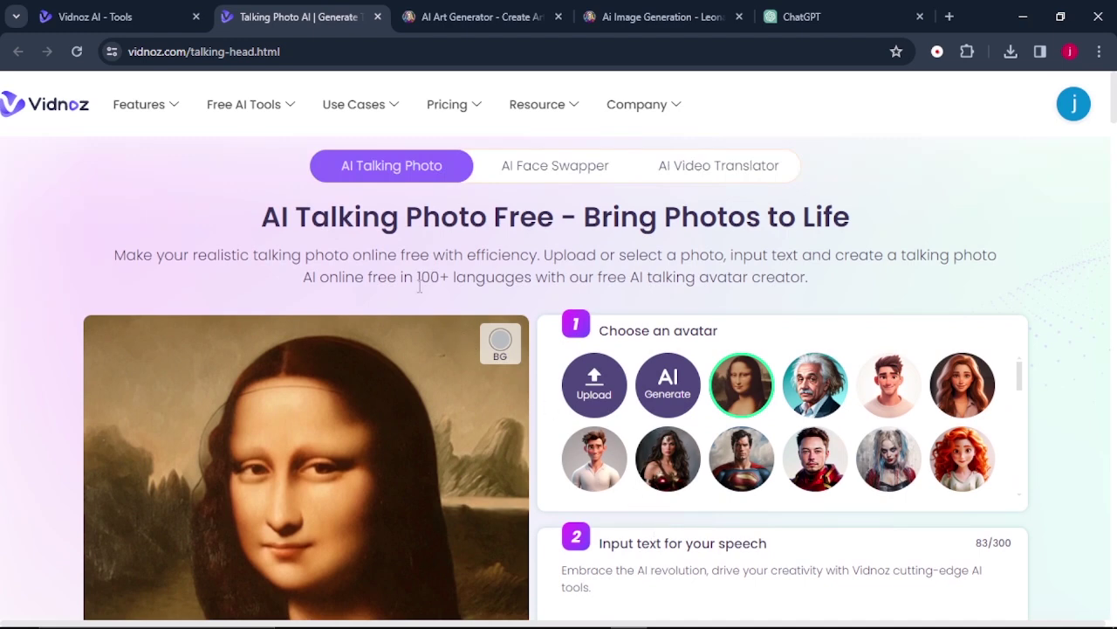
{"action": "scroll", "coordinate": [603, 410], "scroll_direction": "down", "scroll_amount": 1}
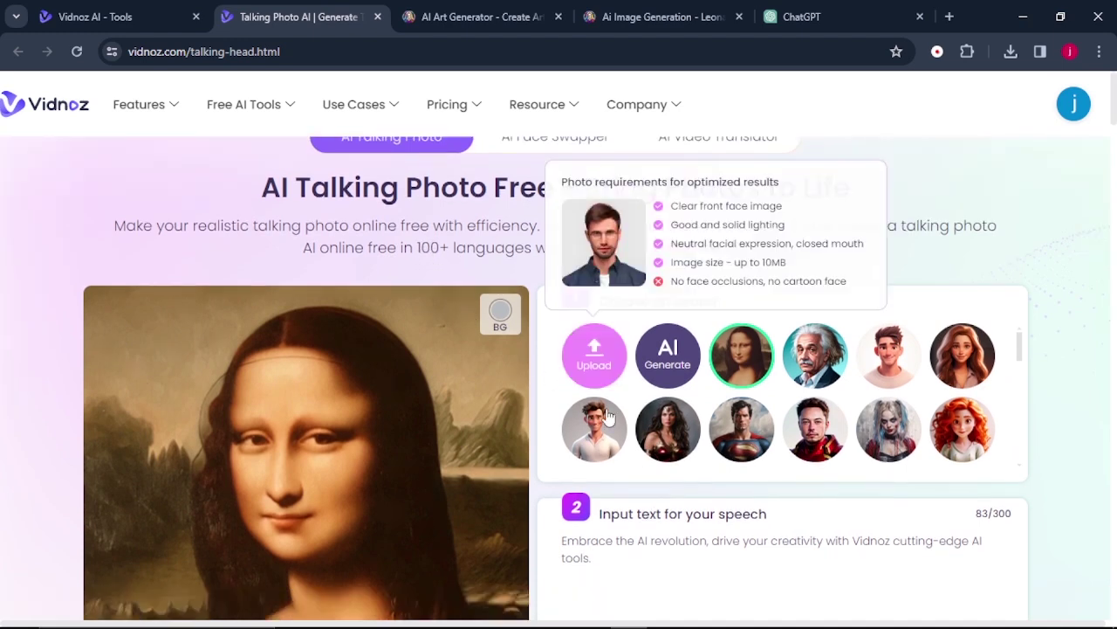
{"action": "scroll", "coordinate": [609, 418], "scroll_direction": "down", "scroll_amount": 3}
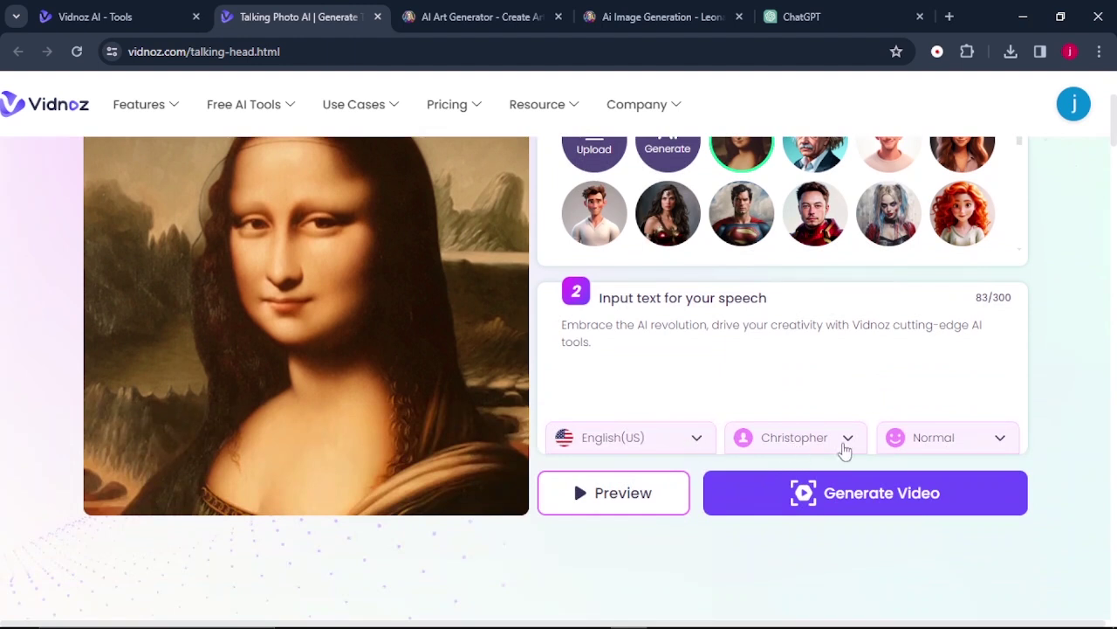
{"action": "left_click", "coordinate": [959, 443]}
{"action": "left_click", "coordinate": [963, 448]}
{"action": "scroll", "coordinate": [630, 414], "scroll_direction": "up", "scroll_amount": 3}
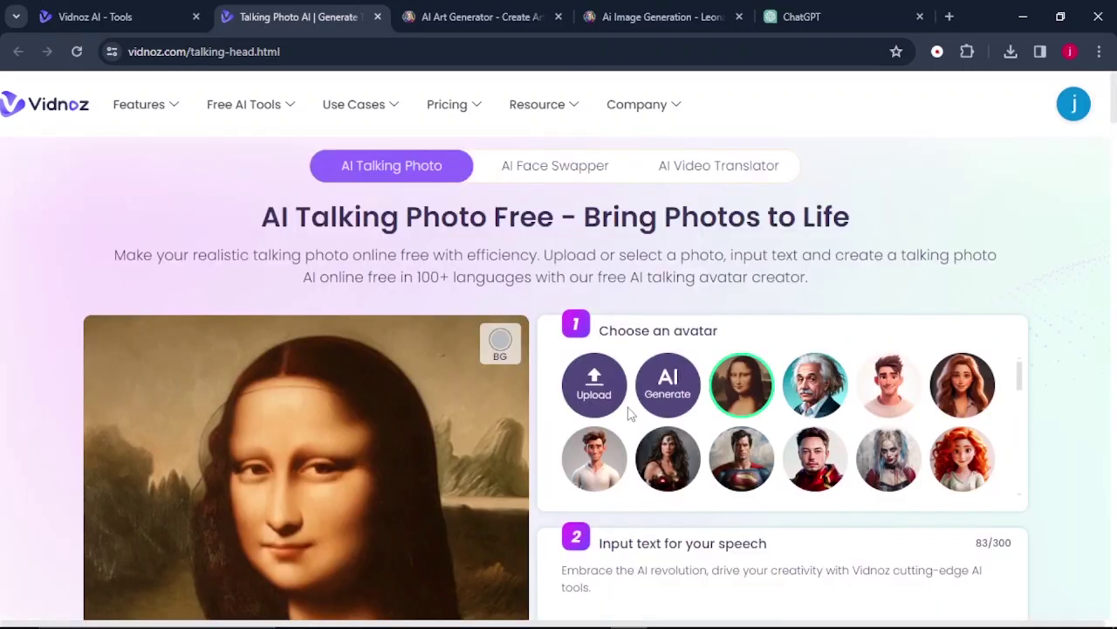
- Upload the portrait photo of the man with glasses as the avatar and try the light blue preset background colour
{"action": "mouse_move", "coordinate": [581, 391]}
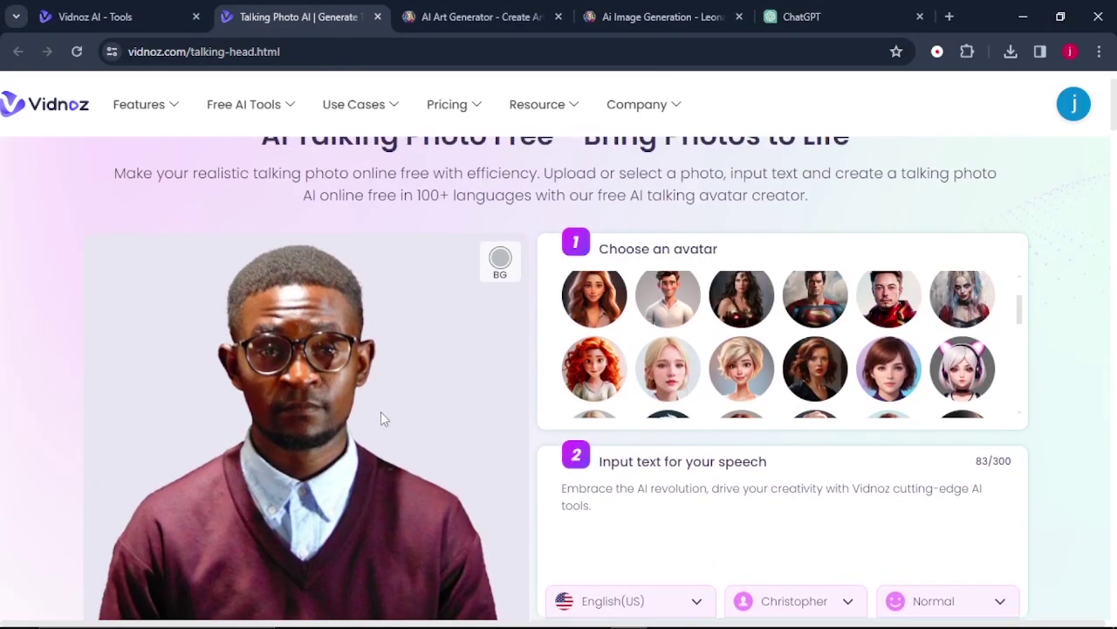
{"action": "left_click", "coordinate": [500, 260]}
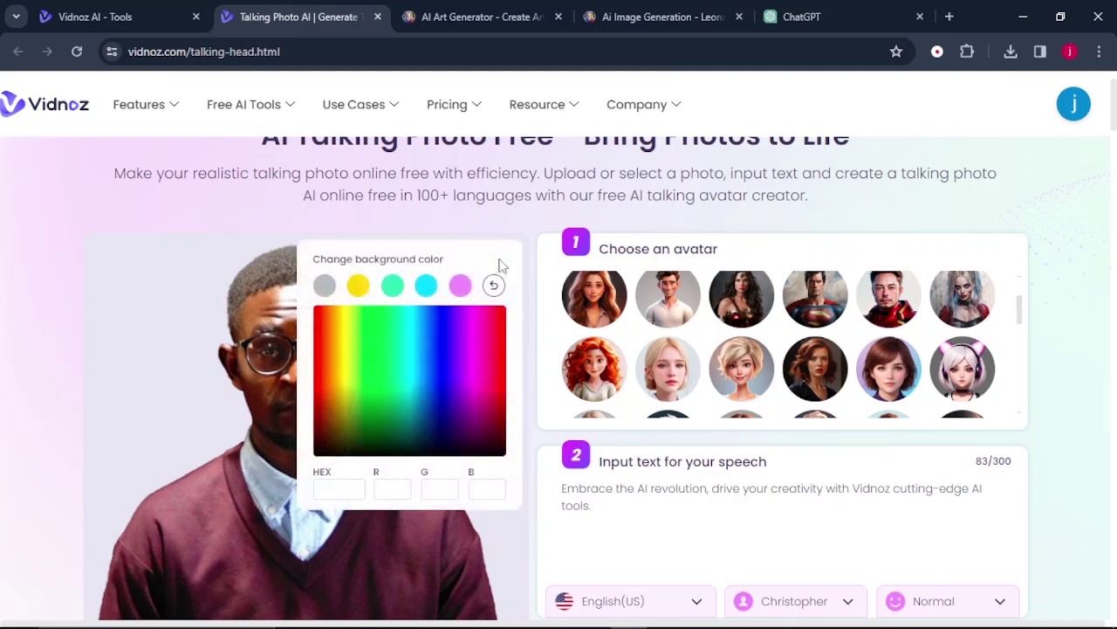
{"action": "left_click", "coordinate": [429, 285]}
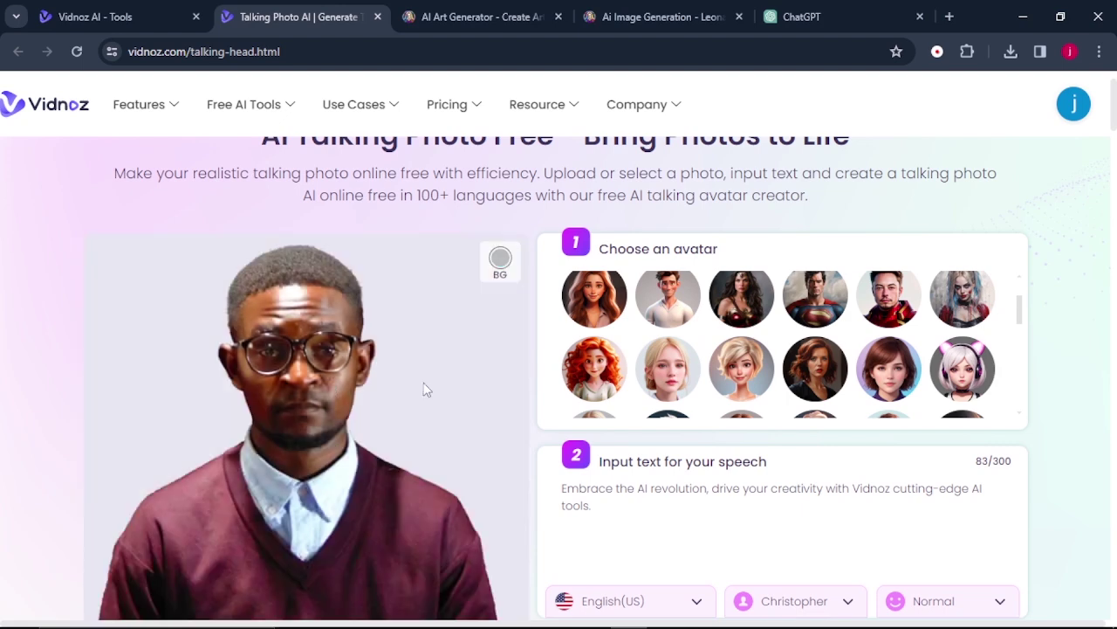
- Replace the sample speech with the prepared script beginning "Subscribe to my channel for a daily dose of joy and heartwarming content."
{"action": "scroll", "coordinate": [424, 382], "scroll_direction": "down", "scroll_amount": 2}
{"action": "scroll", "coordinate": [425, 389], "scroll_direction": "up", "scroll_amount": 1}
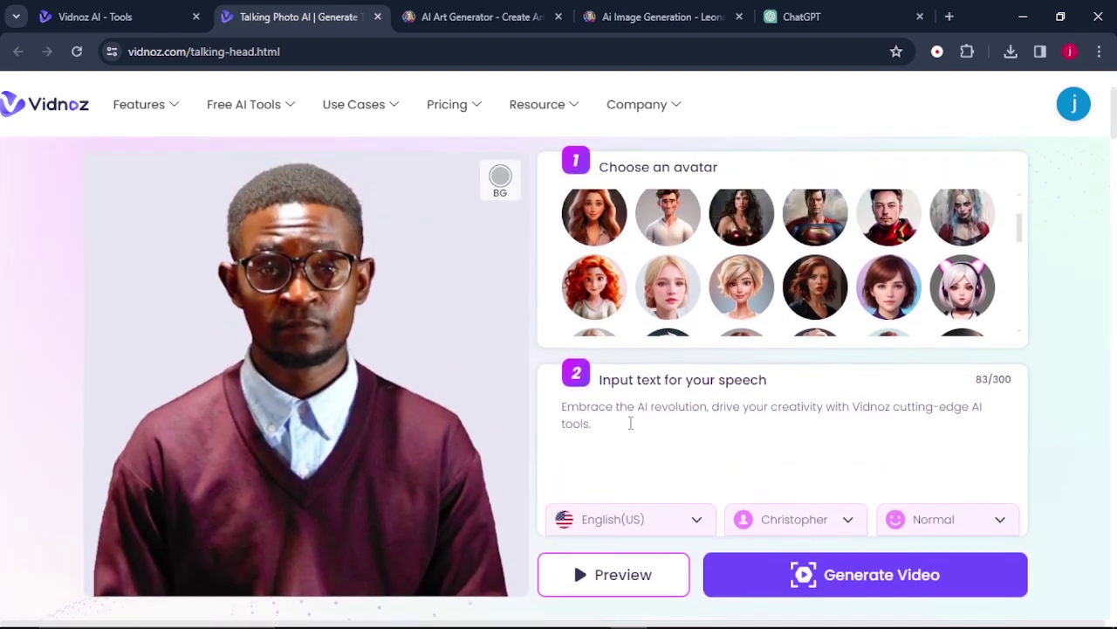
{"action": "right_click", "coordinate": [628, 424]}
{"action": "left_click", "coordinate": [671, 240]}
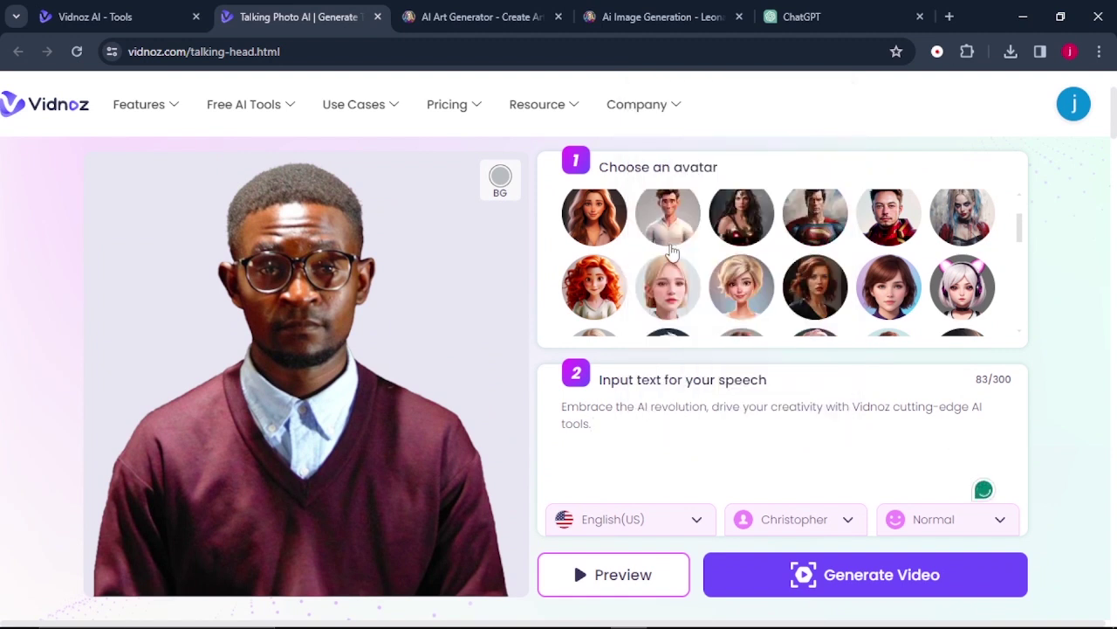
- Generate the talking photo video with the English(UK) language and the Ryan voice
{"action": "left_click", "coordinate": [696, 521]}
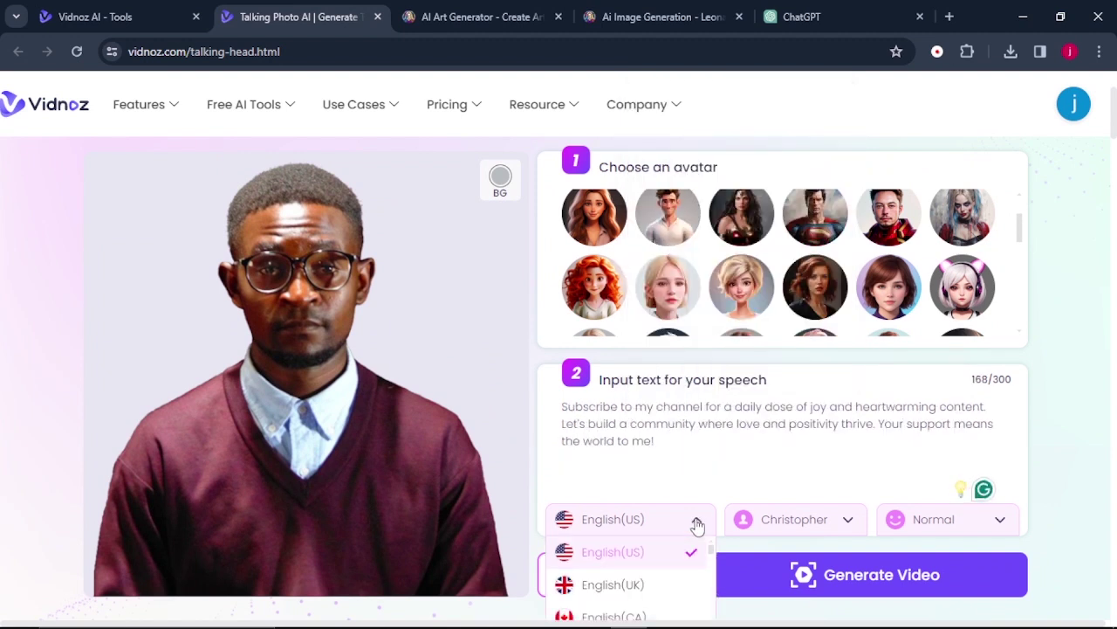
{"action": "left_click", "coordinate": [625, 585]}
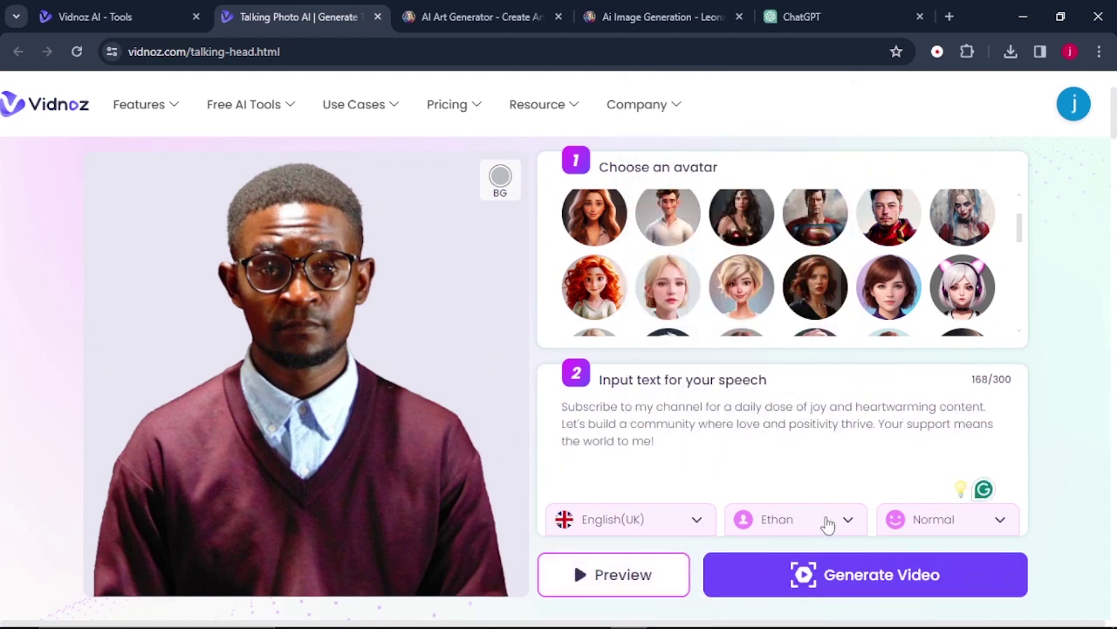
{"action": "left_click", "coordinate": [826, 522]}
{"action": "scroll", "coordinate": [786, 550], "scroll_direction": "down", "scroll_amount": 5}
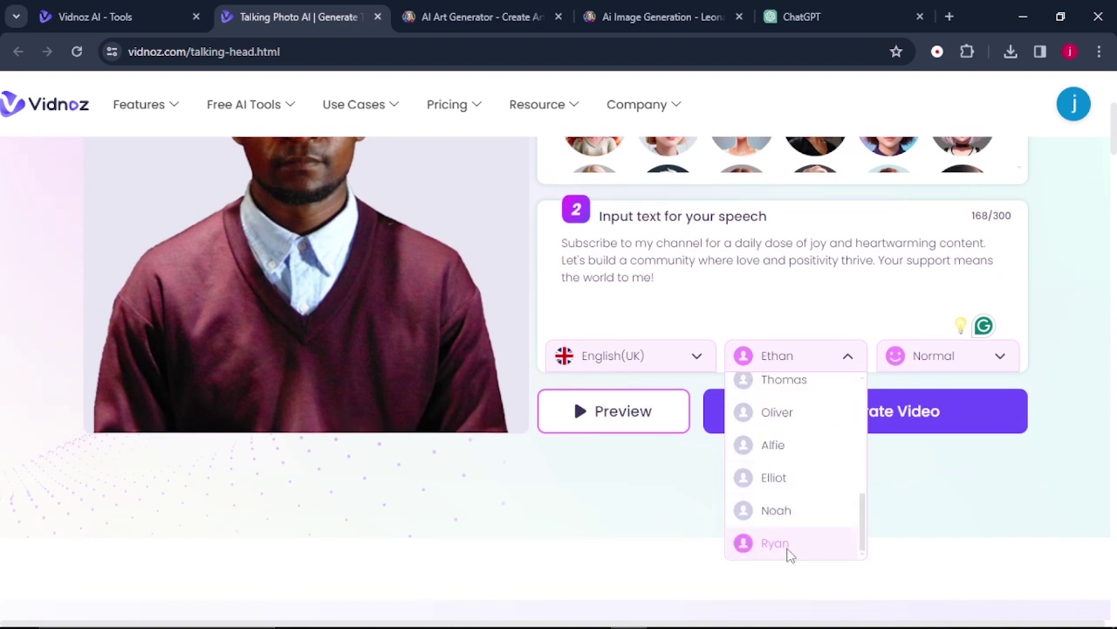
{"action": "left_click", "coordinate": [786, 543]}
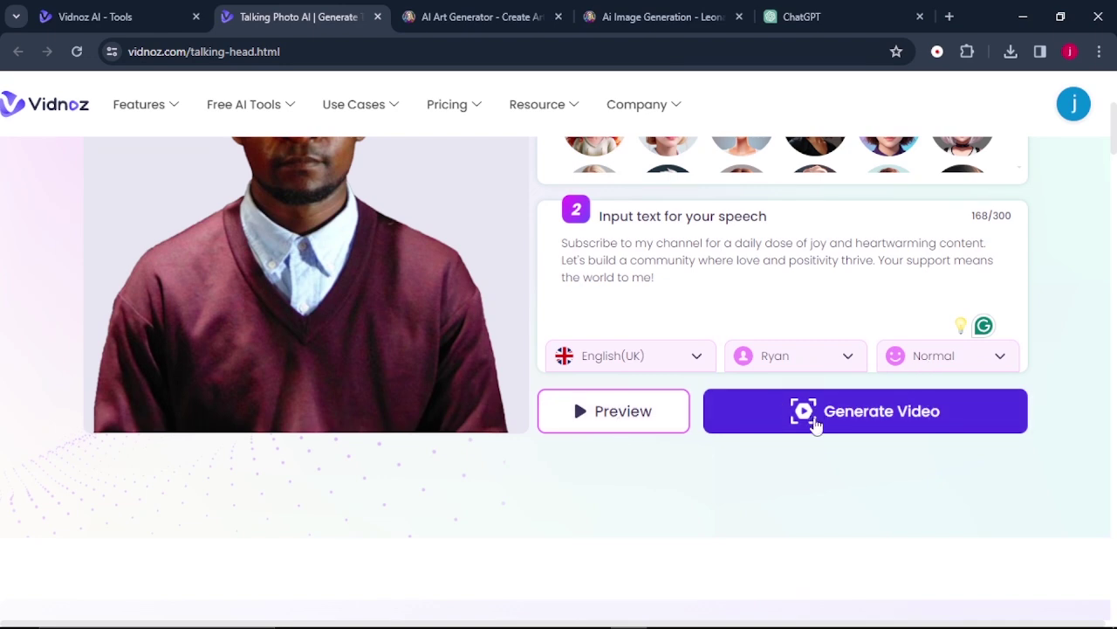
{"action": "left_click", "coordinate": [867, 422]}
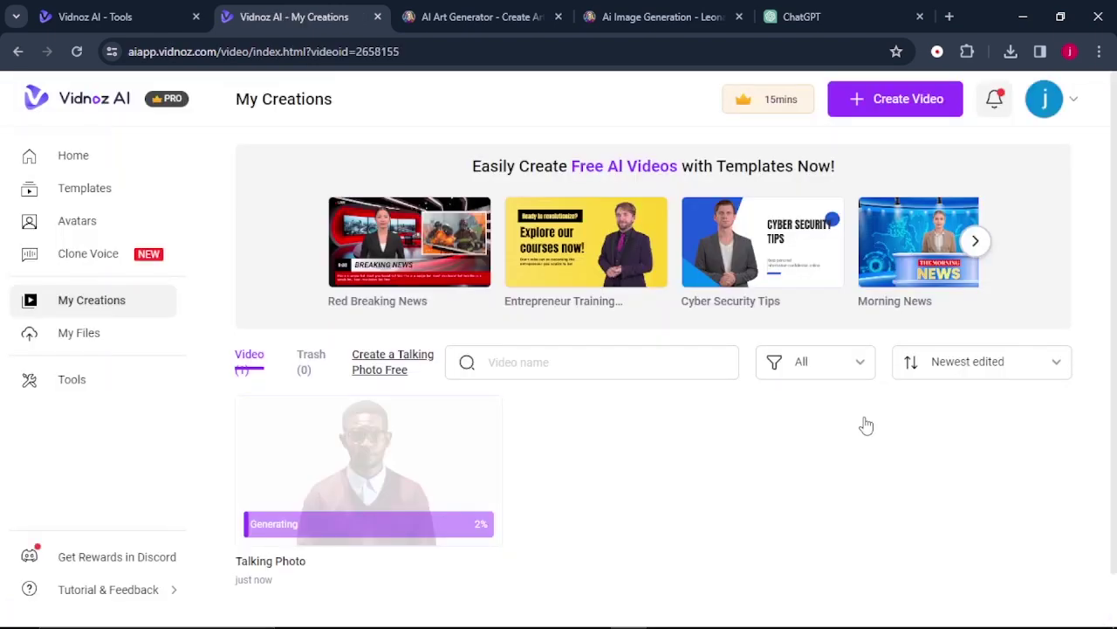
- Open the AI Text to Speech tool from the Tools page
{"action": "left_click", "coordinate": [75, 381]}
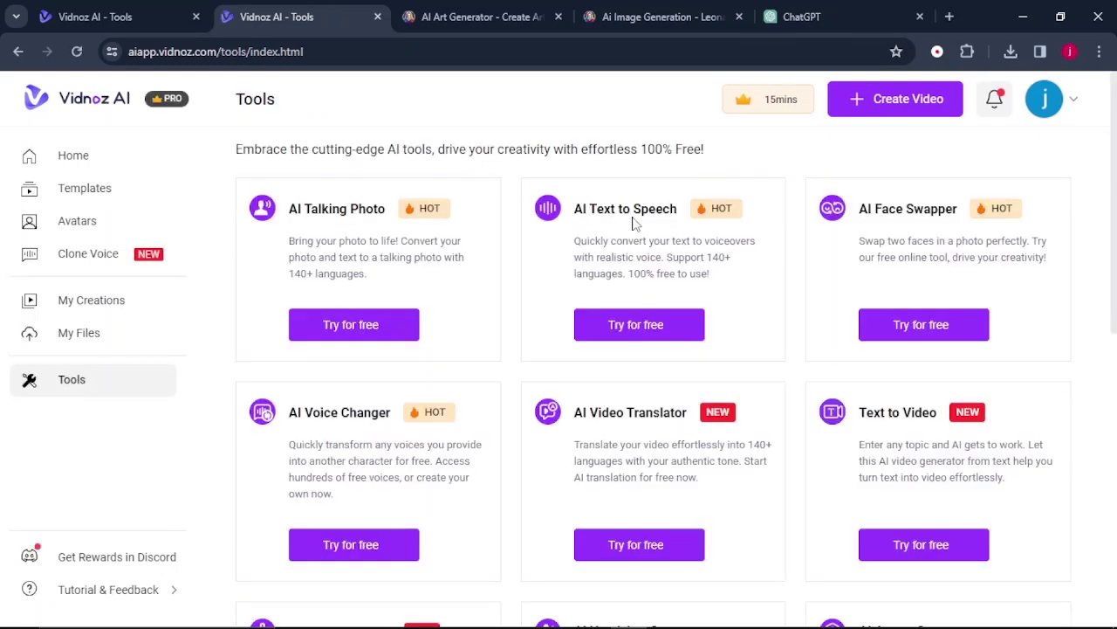
{"action": "left_click", "coordinate": [645, 337]}
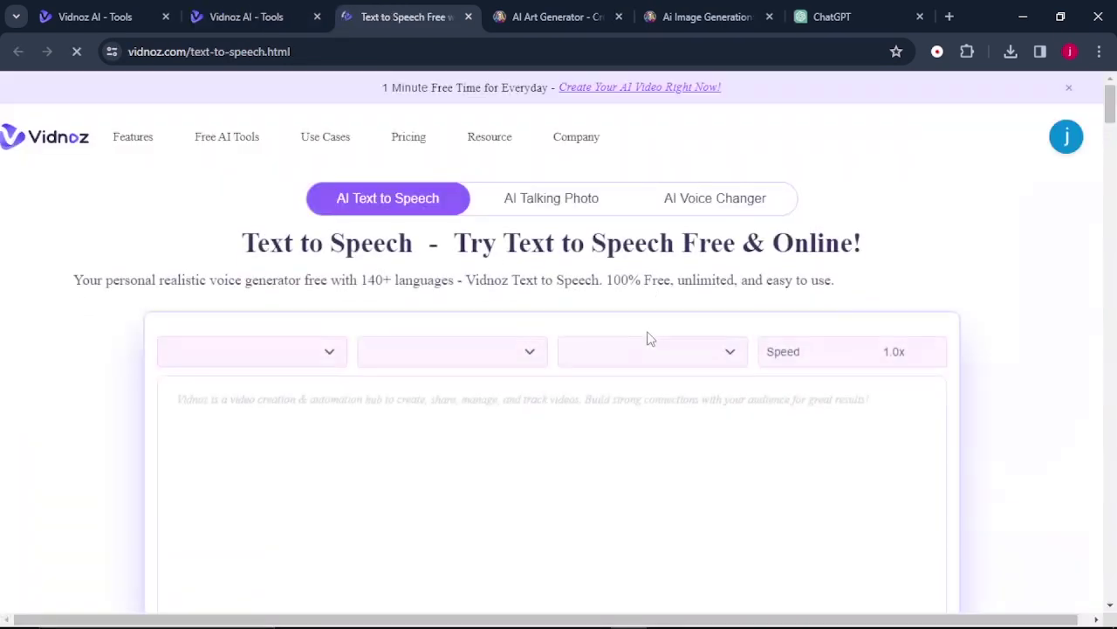
{"action": "left_click", "coordinate": [428, 383]}
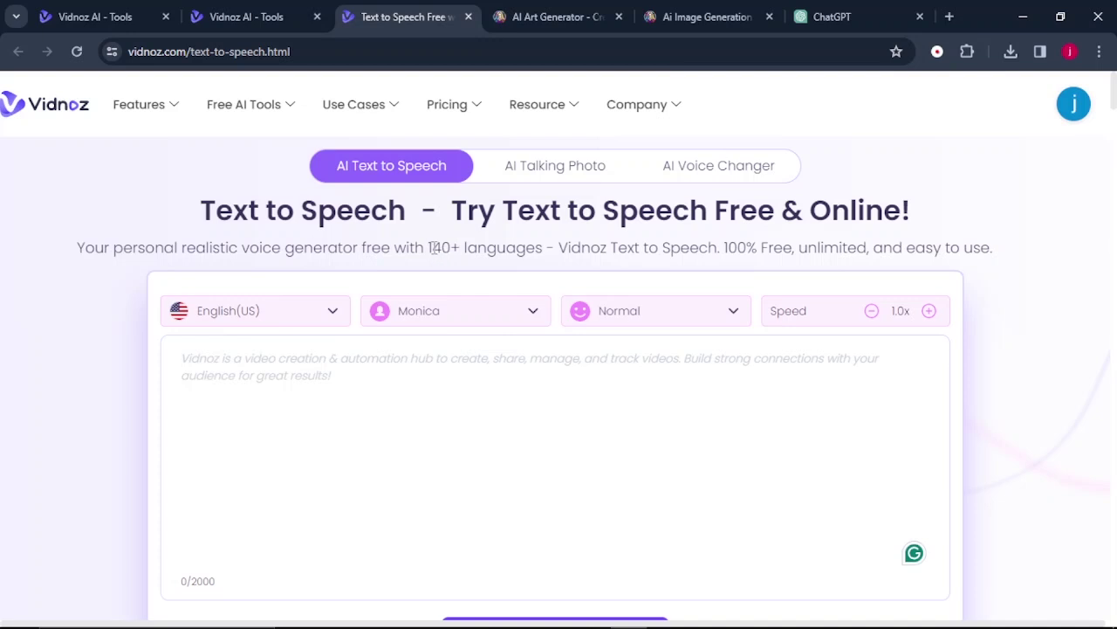
- Enter the script beginning "Subscribe to my channel for a daily dose of joy and heartwarming content." as the text to be voiced
{"action": "left_click_drag", "start_coordinate": [738, 247], "coordinate": [841, 251]}
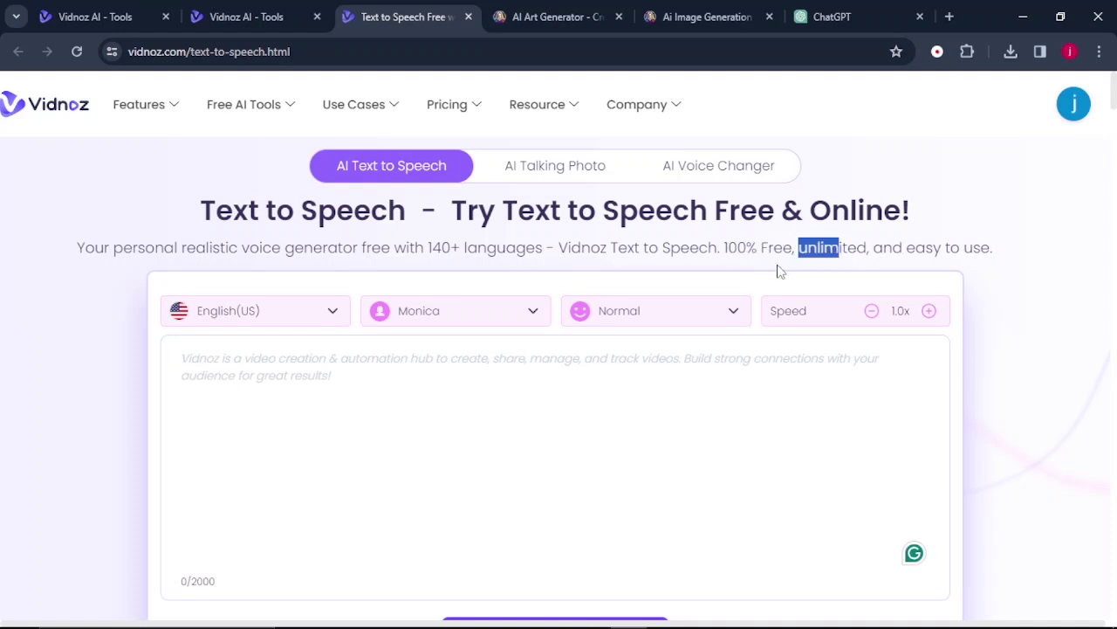
{"action": "left_click", "coordinate": [225, 363]}
{"action": "type", "text": "Subscribe to my channel for a daily dose of joy and heartwarming content. Let's build a community where love and positivity thrive. Your support means the world to me!"}
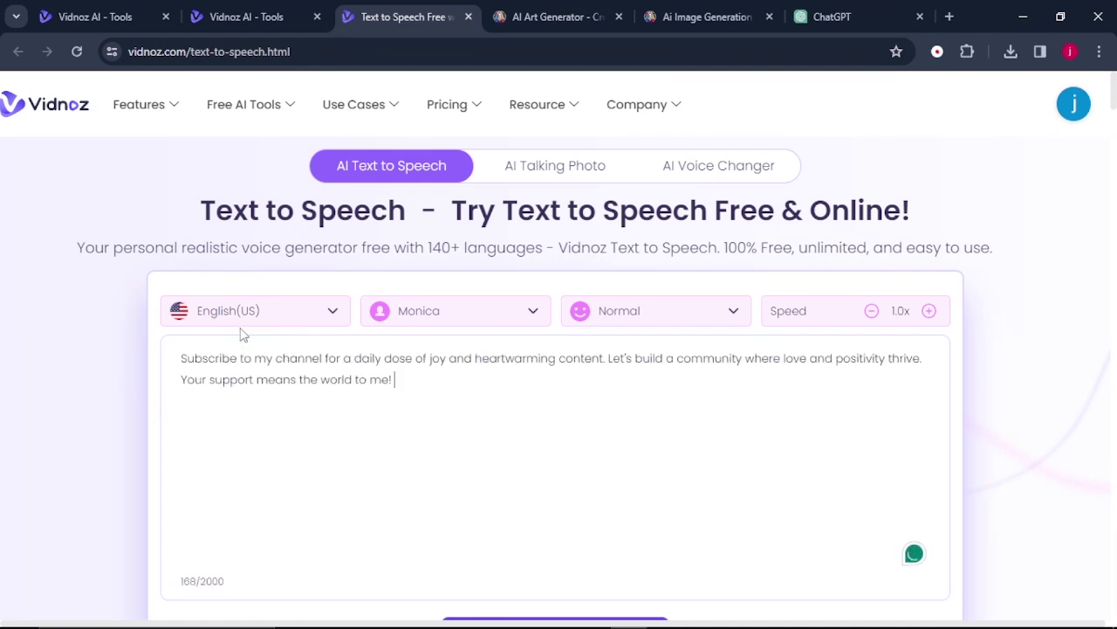
- Set the text-to-speech language to English(UK) and the voice to Ryan, keeping the Normal mood
{"action": "left_click", "coordinate": [333, 315]}
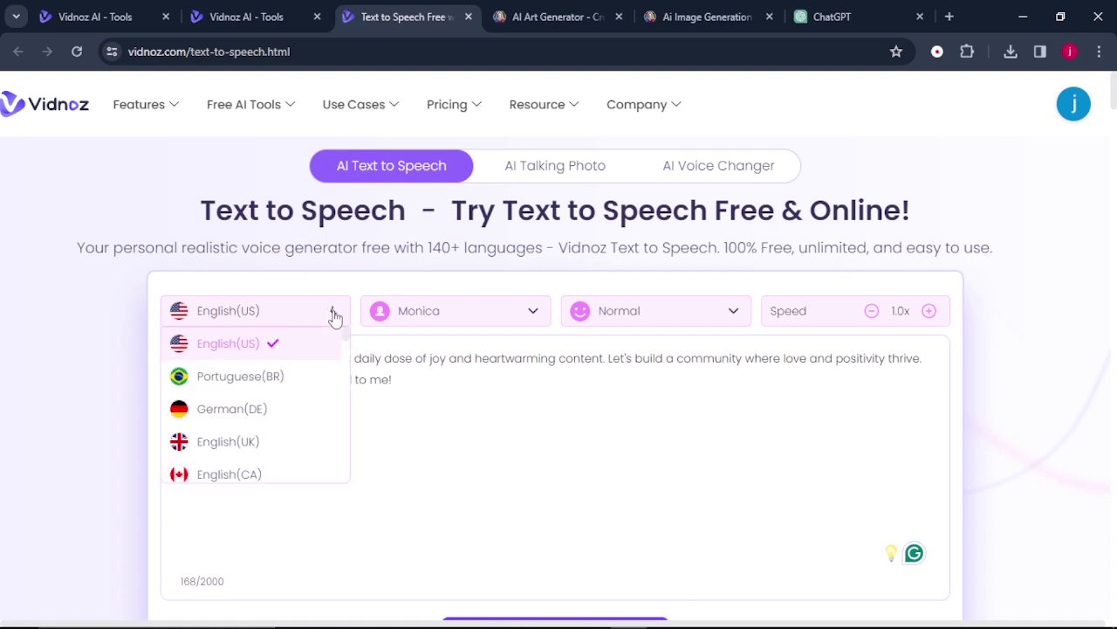
{"action": "left_click", "coordinate": [293, 442]}
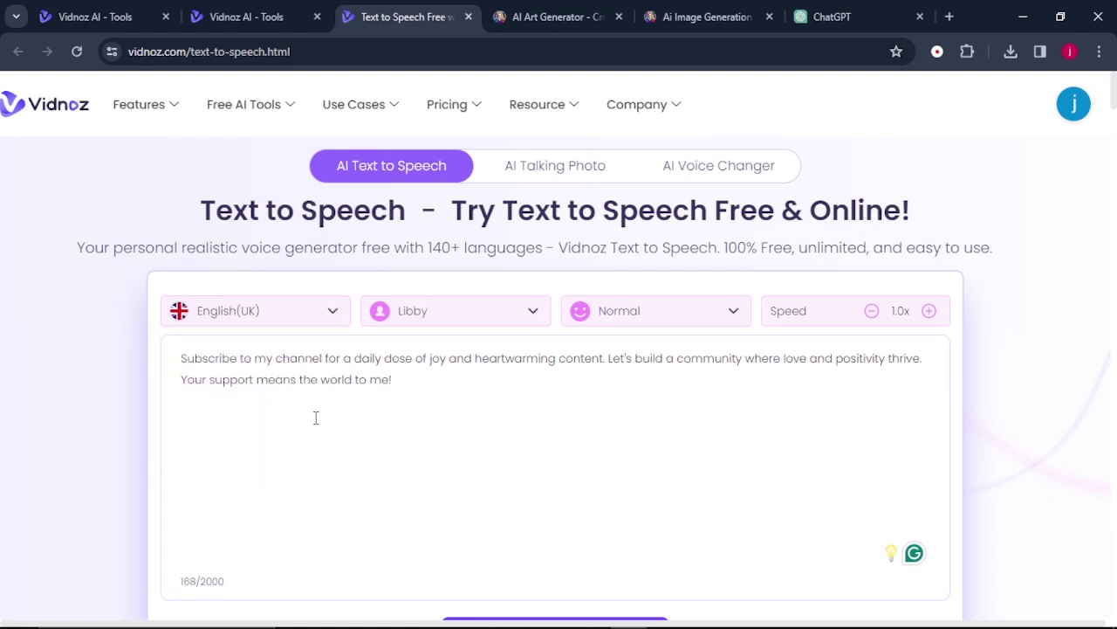
{"action": "left_click", "coordinate": [510, 324]}
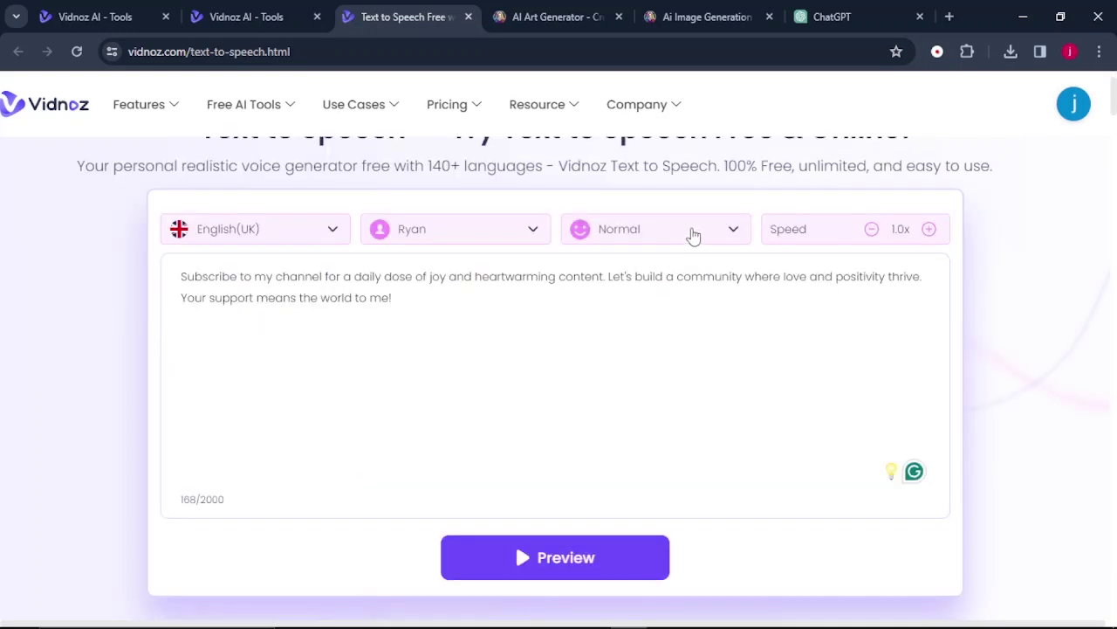
{"action": "left_click", "coordinate": [696, 234]}
- Preview the generated speech and download the audio
{"action": "scroll", "coordinate": [578, 394], "scroll_direction": "down", "scroll_amount": 2}
{"action": "left_click", "coordinate": [579, 394]}
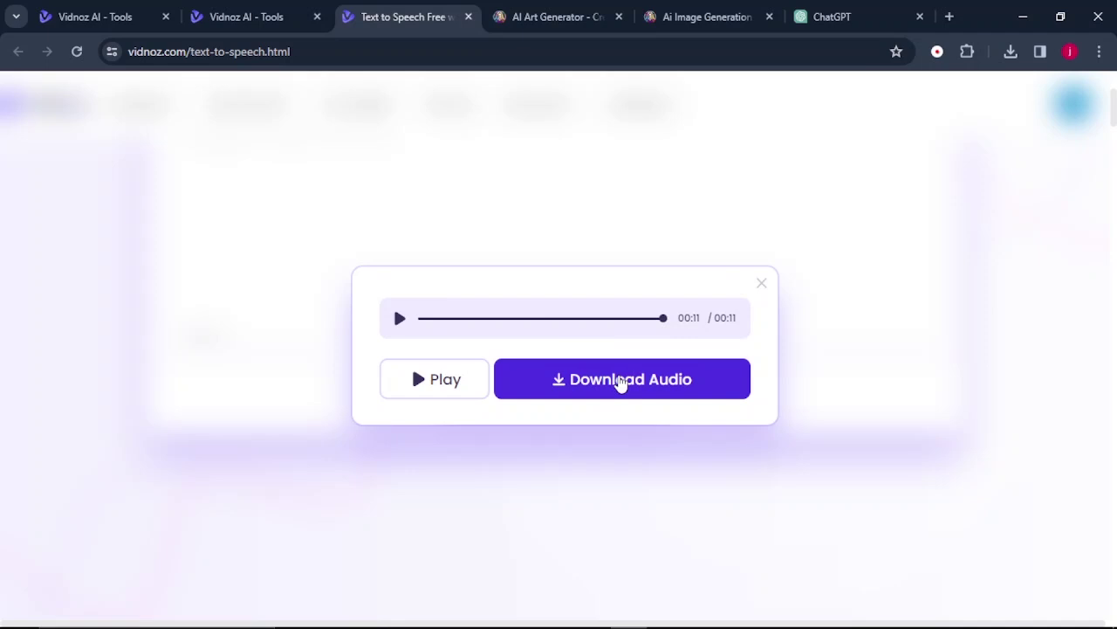
{"action": "left_click", "coordinate": [619, 381]}
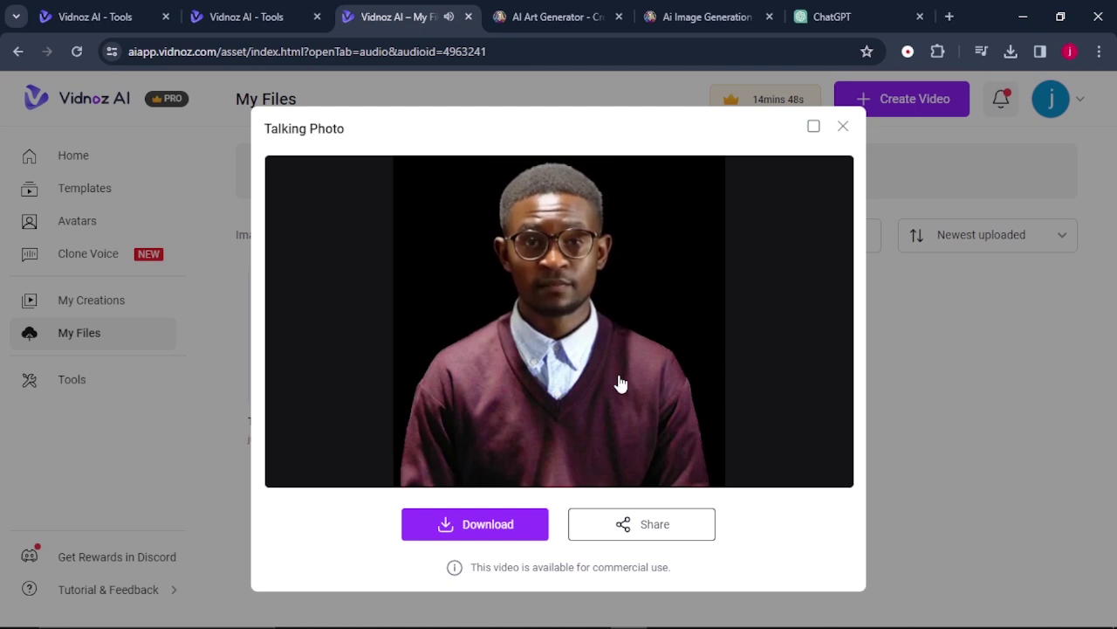
- Watch the finished Talking Photo video and close its preview
{"action": "mouse_move", "coordinate": [619, 374]}
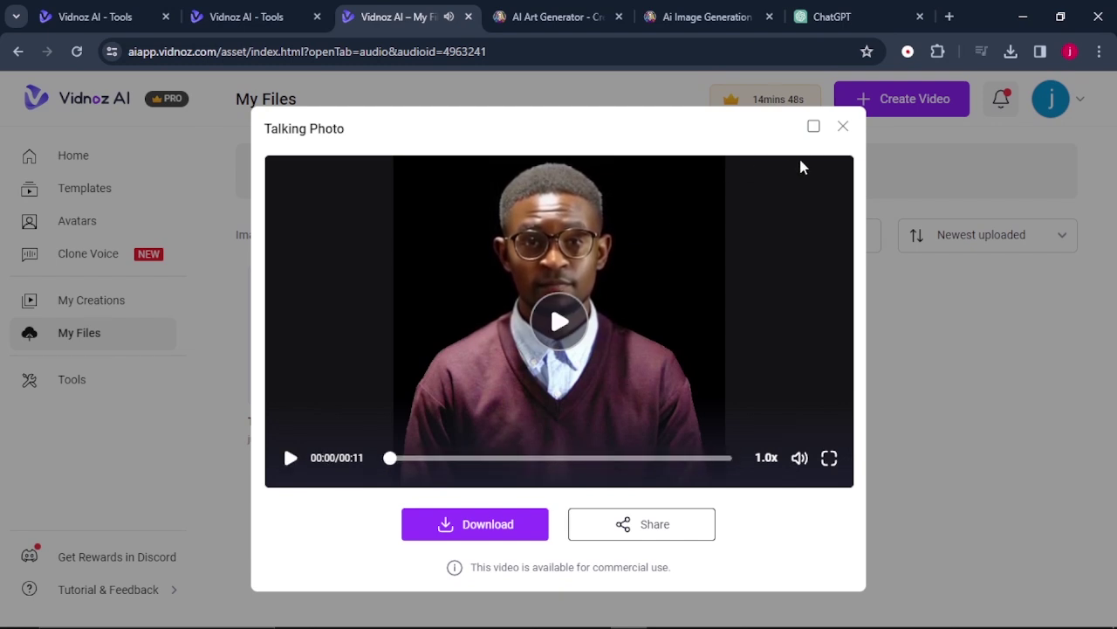
{"action": "left_click", "coordinate": [843, 126]}
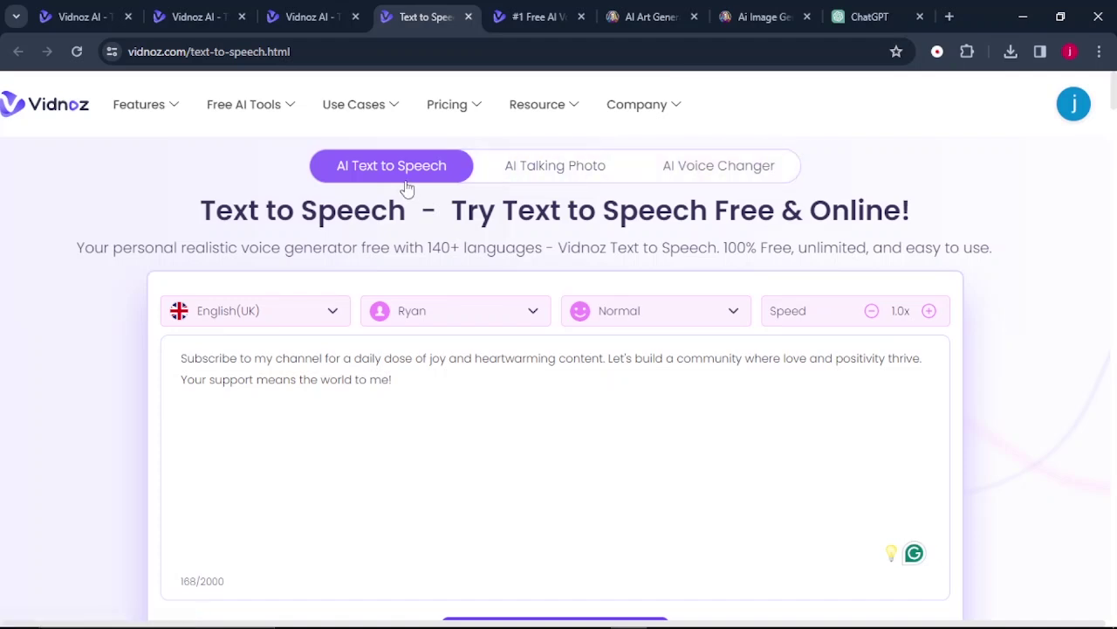
- Open the AI Voice Changer and browse its celebrity AI voices
{"action": "left_click", "coordinate": [713, 166]}
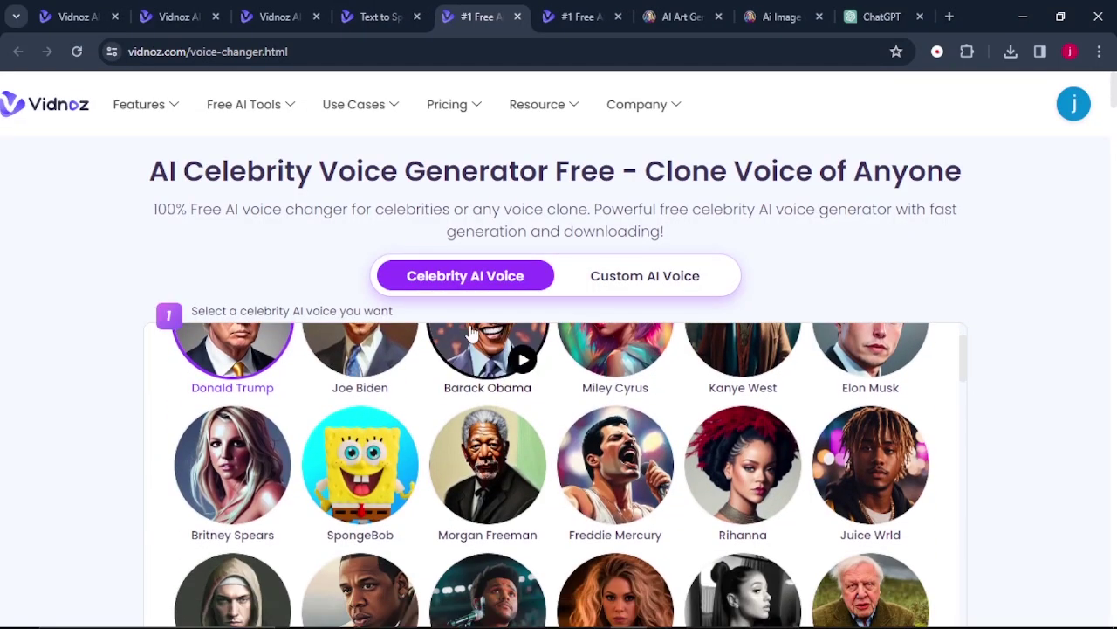
{"action": "scroll", "coordinate": [455, 436], "scroll_direction": "down", "scroll_amount": 7}
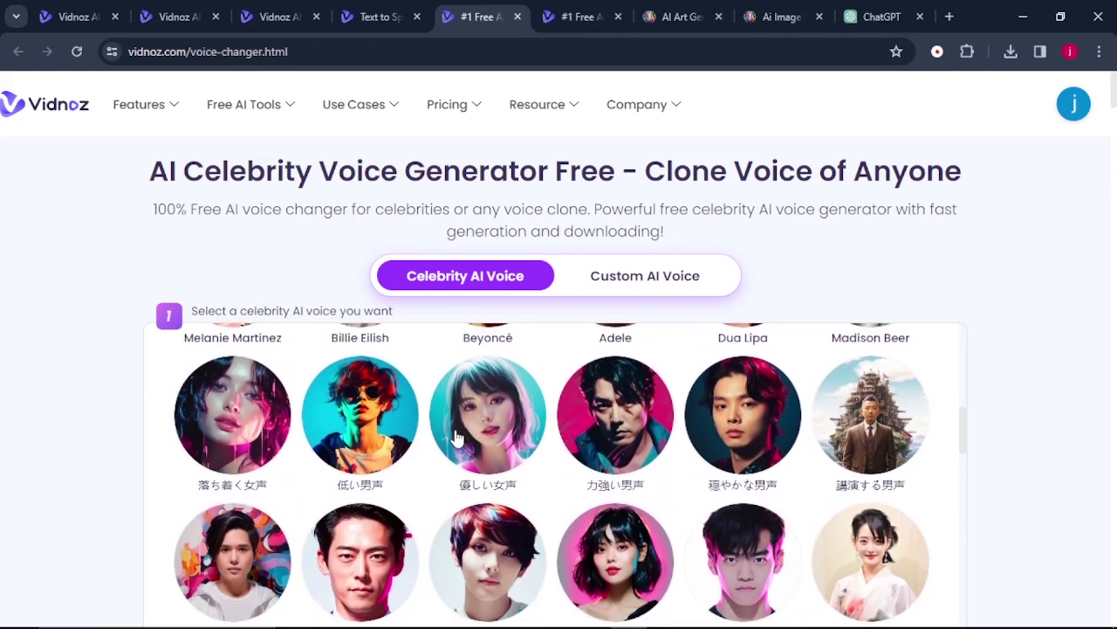
{"action": "scroll", "coordinate": [455, 437], "scroll_direction": "down", "scroll_amount": 5}
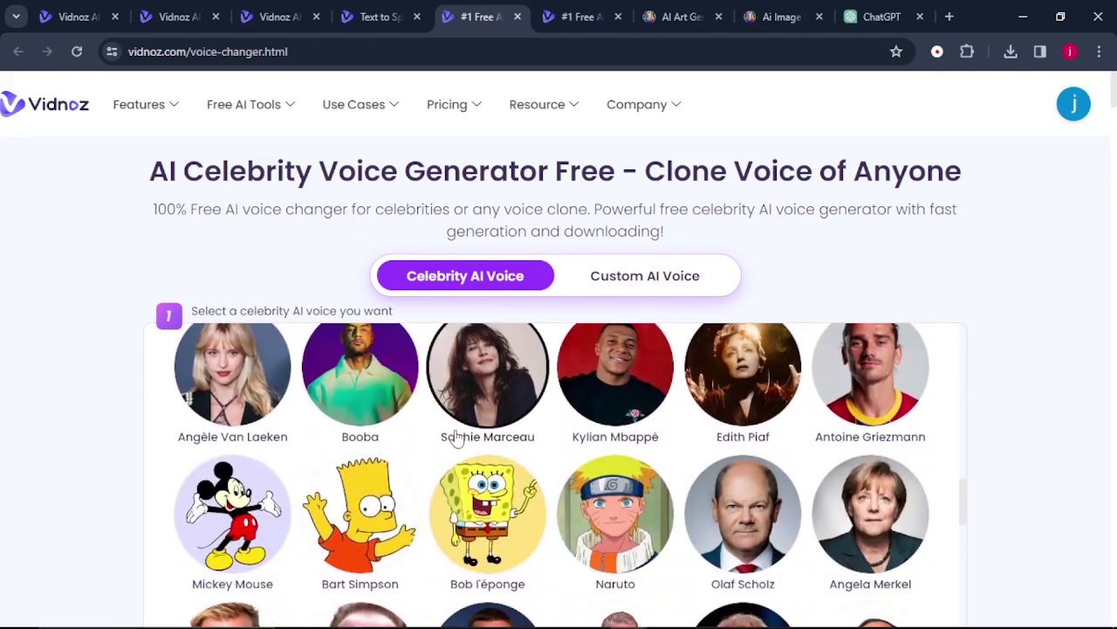
{"action": "scroll", "coordinate": [455, 436], "scroll_direction": "down", "scroll_amount": 2}
{"action": "scroll", "coordinate": [455, 437], "scroll_direction": "up", "scroll_amount": 14}
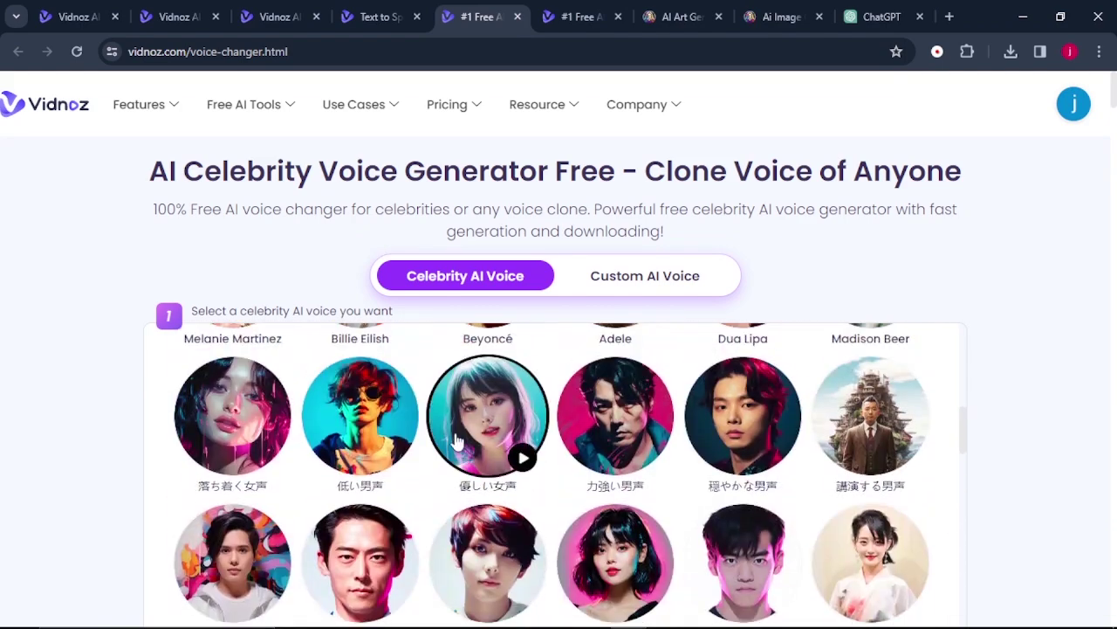
- Replace the voice changer script with "Subscribe to my channel for a daily dose of joy and heartwarming content..." ending "Your support means the world to me!"
{"action": "scroll", "coordinate": [391, 387], "scroll_direction": "up", "scroll_amount": 2}
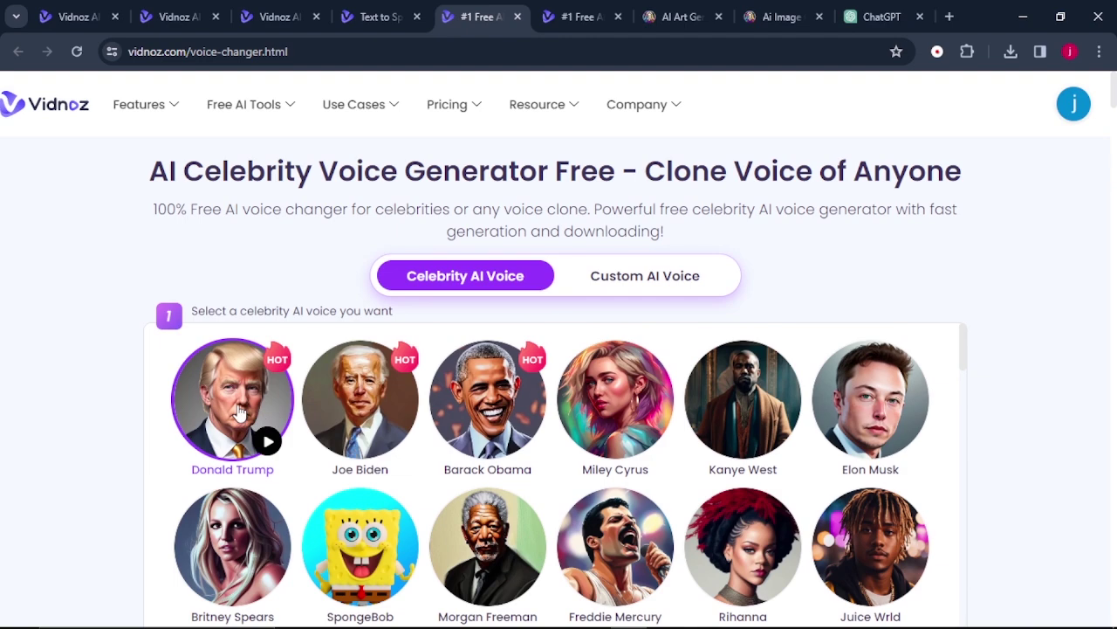
{"action": "scroll", "coordinate": [237, 414], "scroll_direction": "down", "scroll_amount": 15}
{"action": "scroll", "coordinate": [355, 414], "scroll_direction": "down", "scroll_amount": 6}
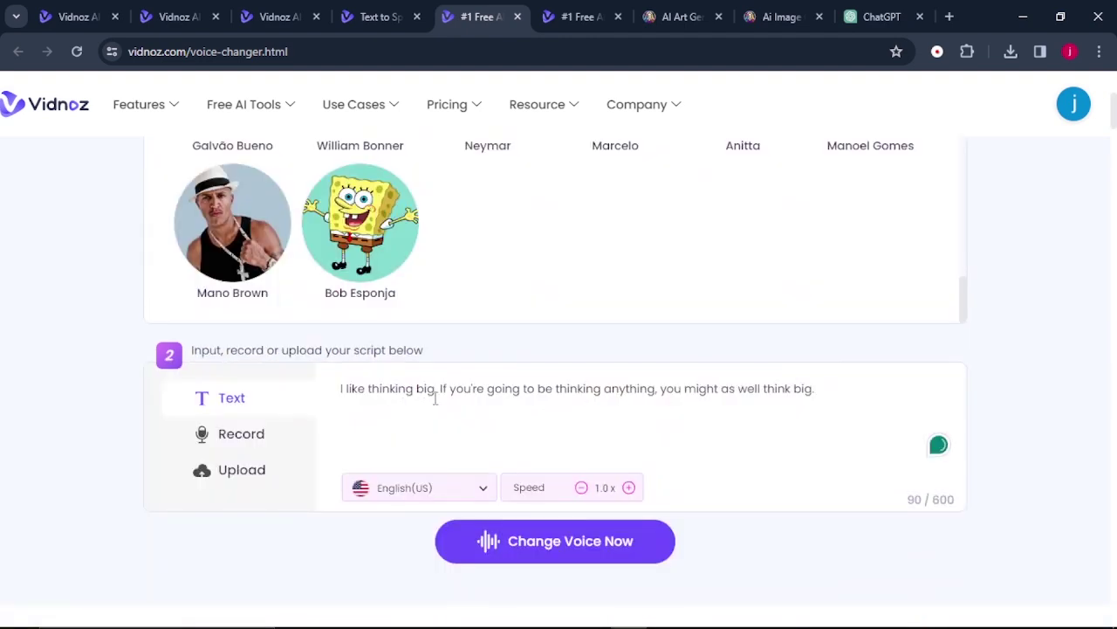
{"action": "key", "text": "ctrl+a"}
{"action": "type", "text": "Subscribe to my channel for a daily dose of joy and heartwarming content. Let's build a community where love and positivity thrive. Your support means the world to me!"}
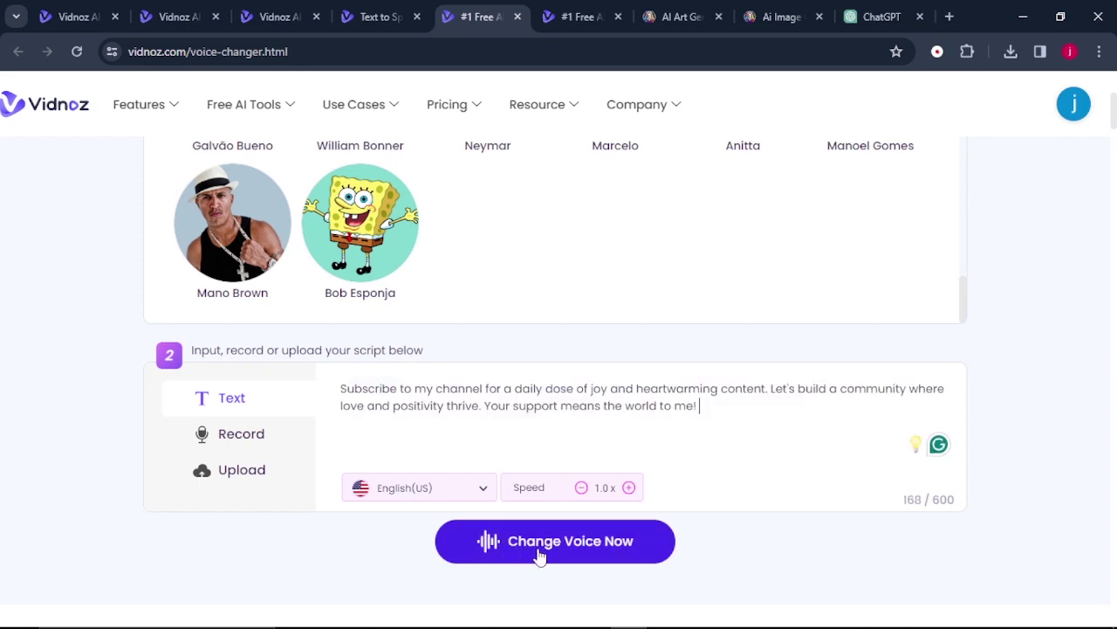
- Generate the script in the Donald Trump voice and preview the first few seconds of the audio
{"action": "left_click", "coordinate": [539, 543]}
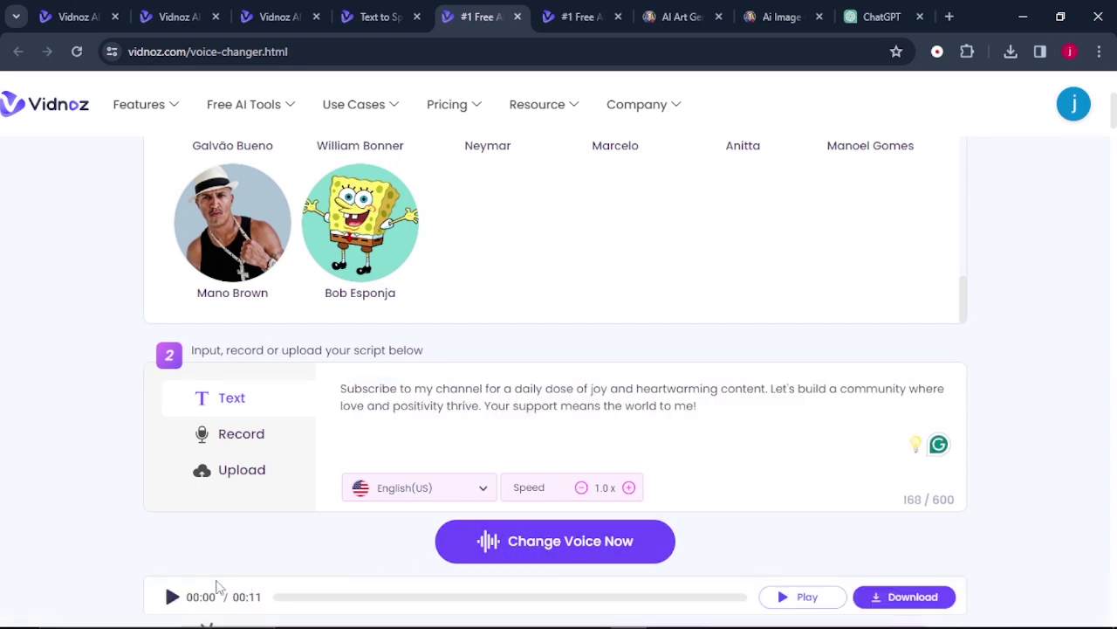
{"action": "left_click", "coordinate": [172, 598]}
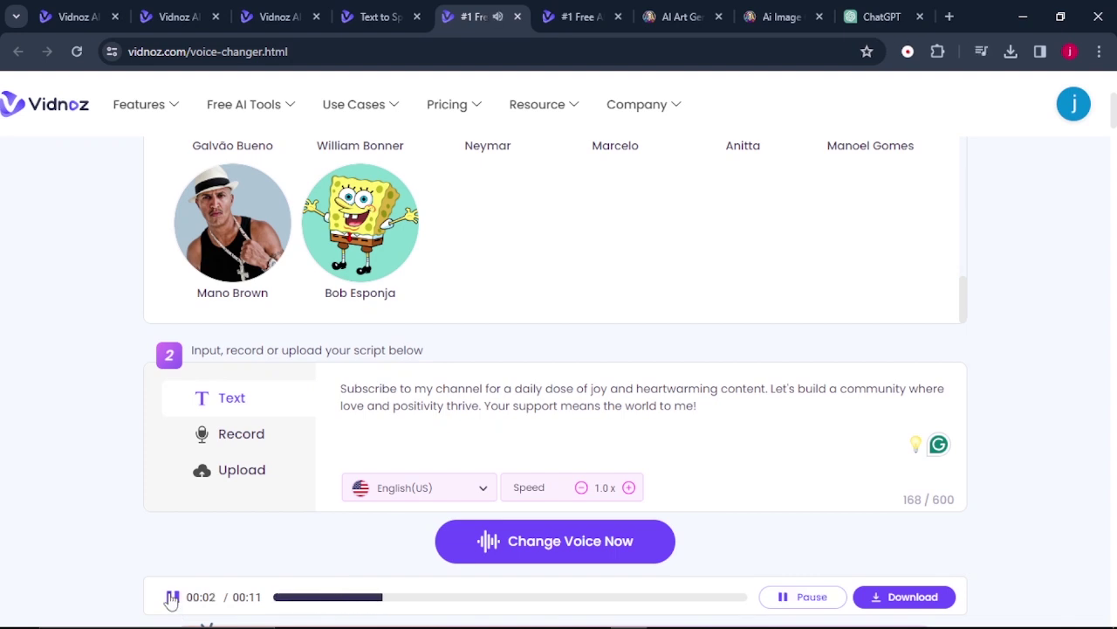
{"action": "left_click", "coordinate": [172, 598]}
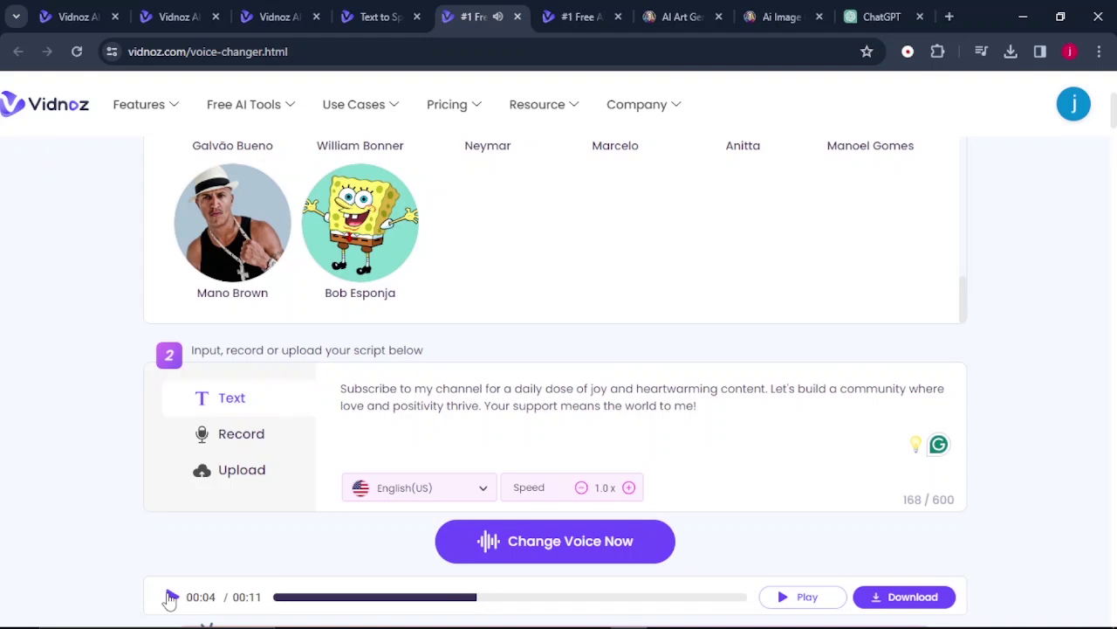
- Switch the voice generator to Custom AI Voice and upload an audio file of the voice to clone
{"action": "scroll", "coordinate": [171, 600], "scroll_direction": "up", "scroll_amount": 2}
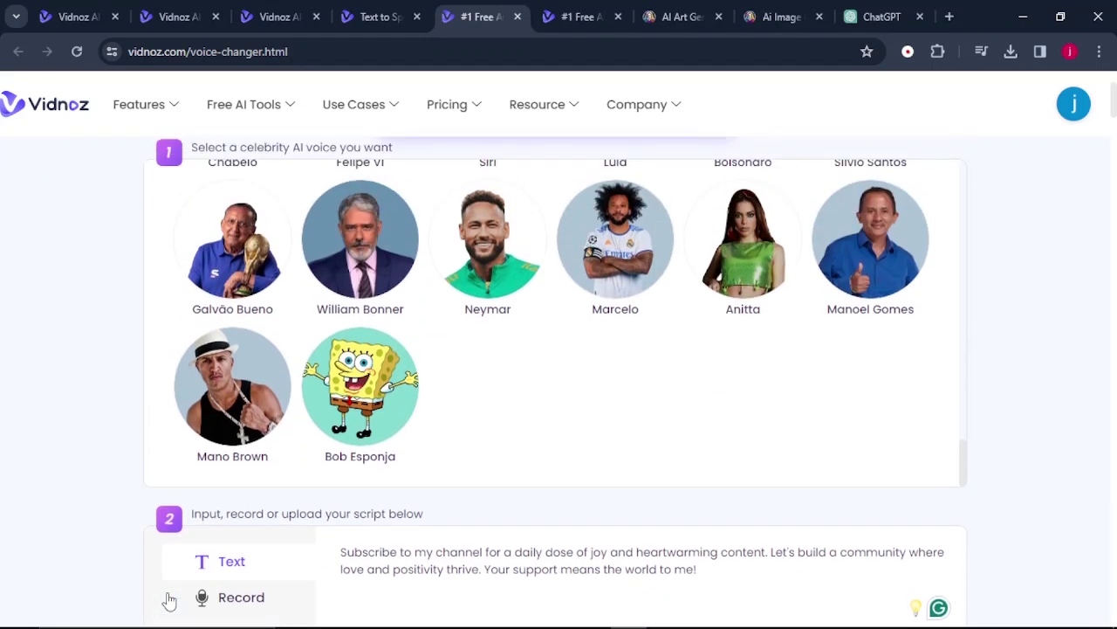
{"action": "scroll", "coordinate": [170, 600], "scroll_direction": "up", "scroll_amount": 2}
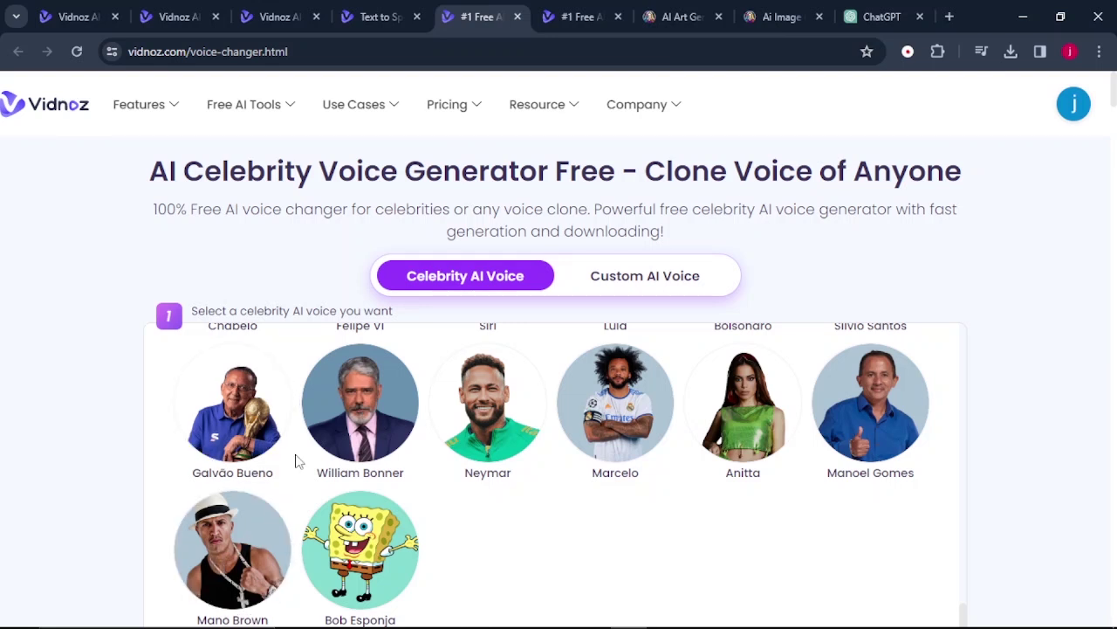
{"action": "left_click", "coordinate": [648, 277]}
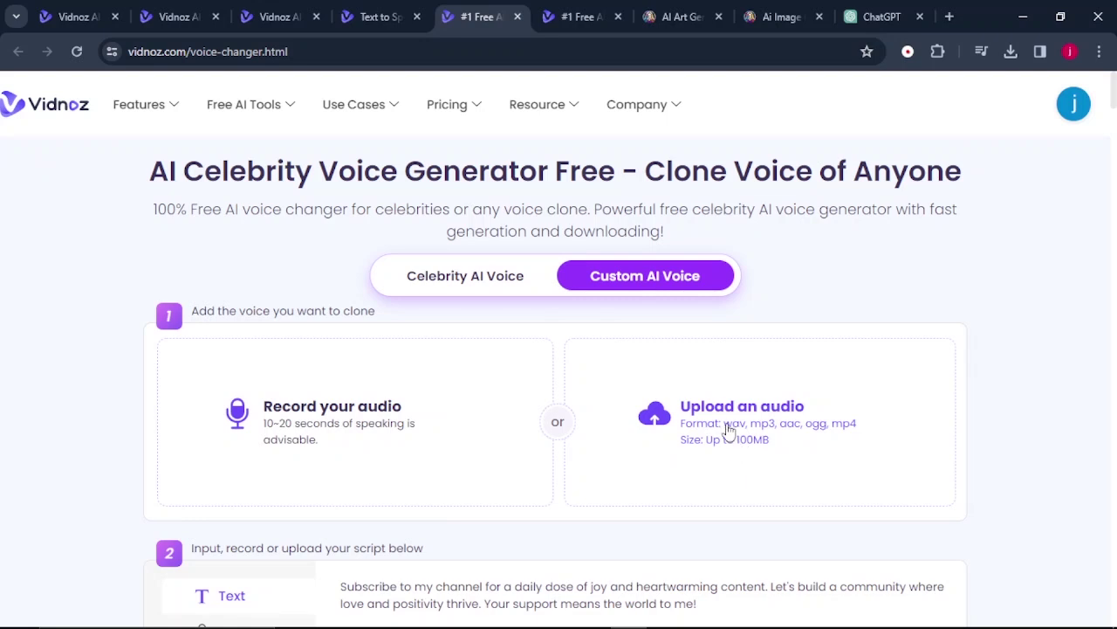
{"action": "left_click", "coordinate": [729, 431]}
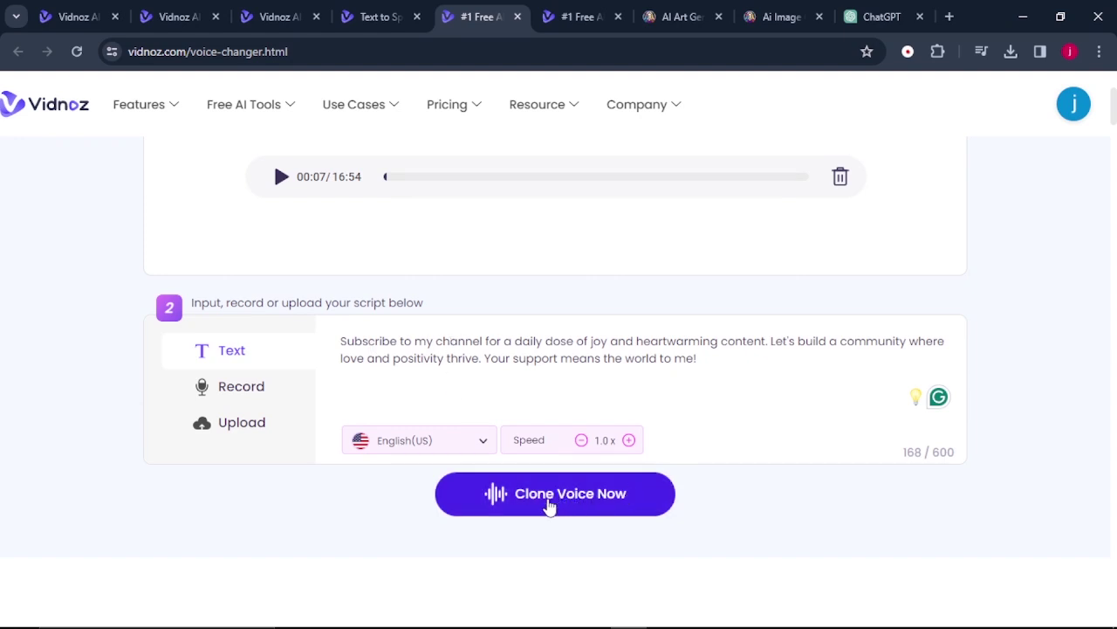
- Clone the uploaded voice using the existing English(US) script and preview part of the resulting audio
{"action": "left_click", "coordinate": [550, 506]}
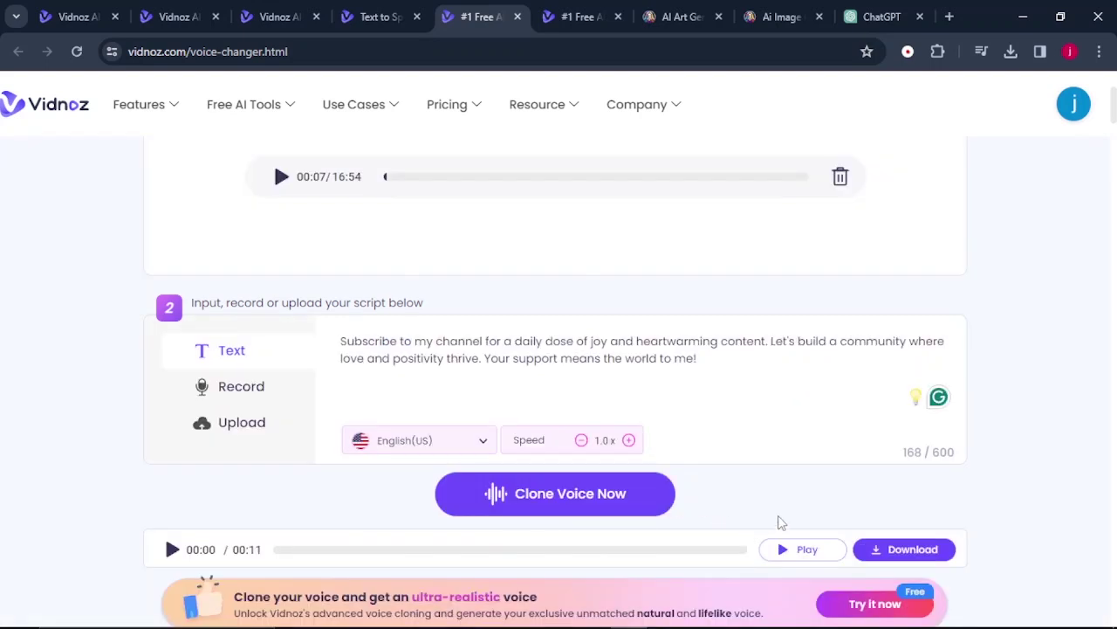
{"action": "scroll", "coordinate": [780, 521], "scroll_direction": "down", "scroll_amount": 1}
{"action": "left_click", "coordinate": [794, 469]}
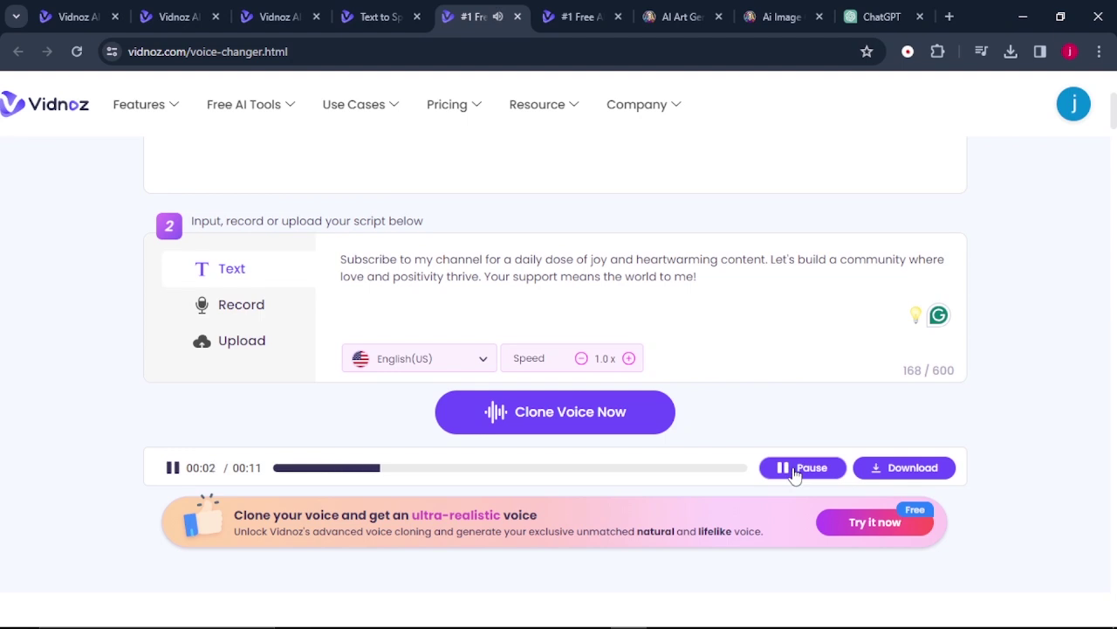
{"action": "left_click", "coordinate": [794, 469]}
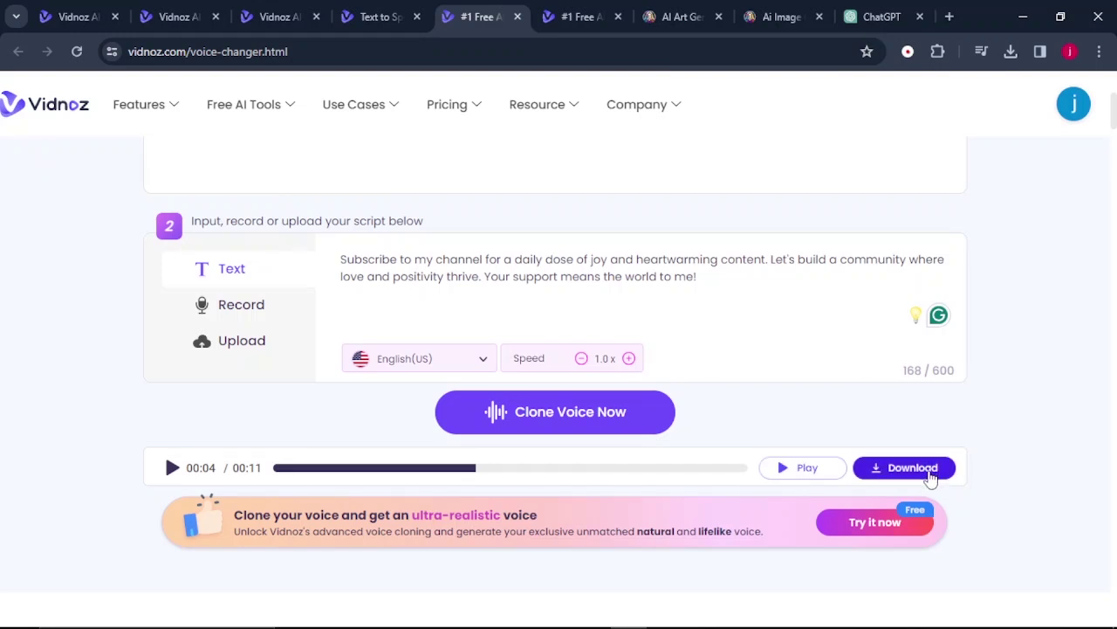
- Open the AI Face Swapper from the Vidnoz tools page and upload the photo of the man in the maroon sweater as base image
{"action": "left_click", "coordinate": [154, 20]}
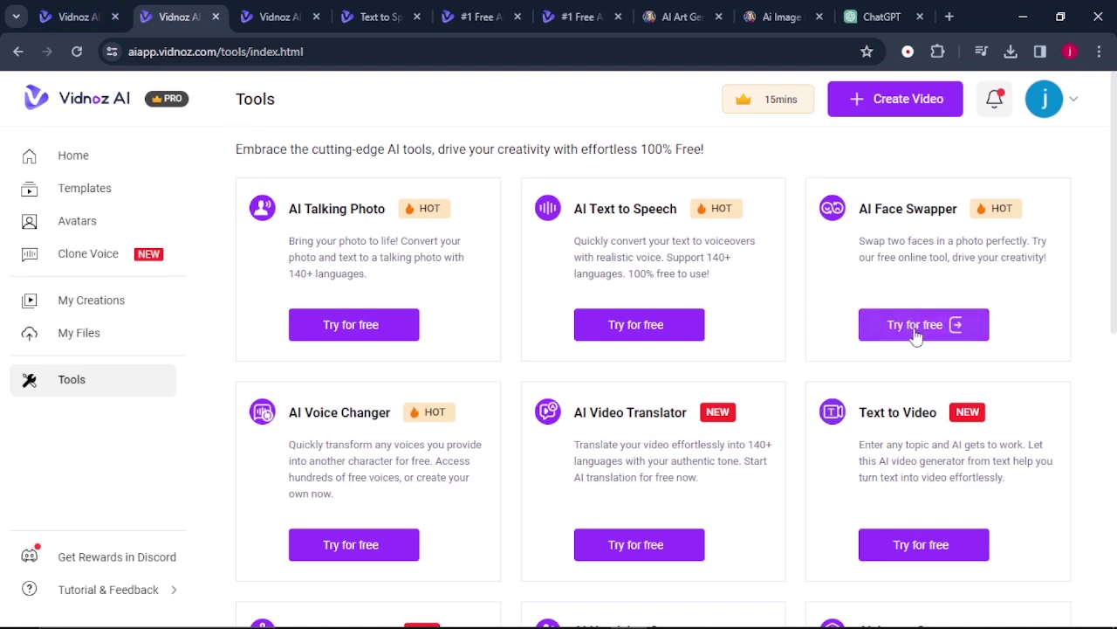
{"action": "left_click", "coordinate": [951, 324]}
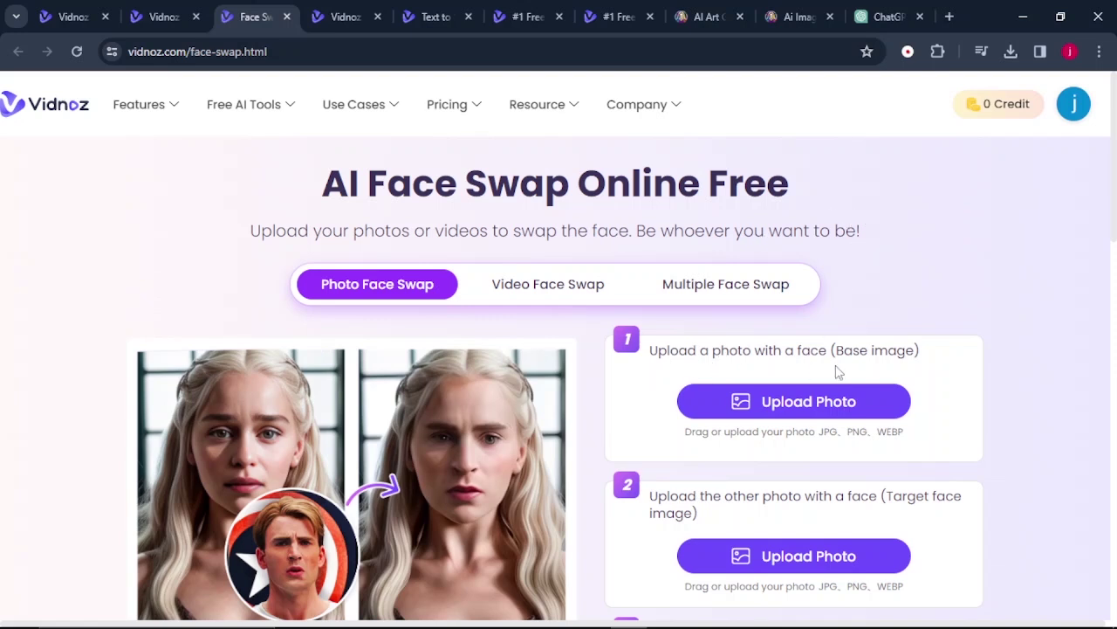
{"action": "left_click", "coordinate": [782, 407]}
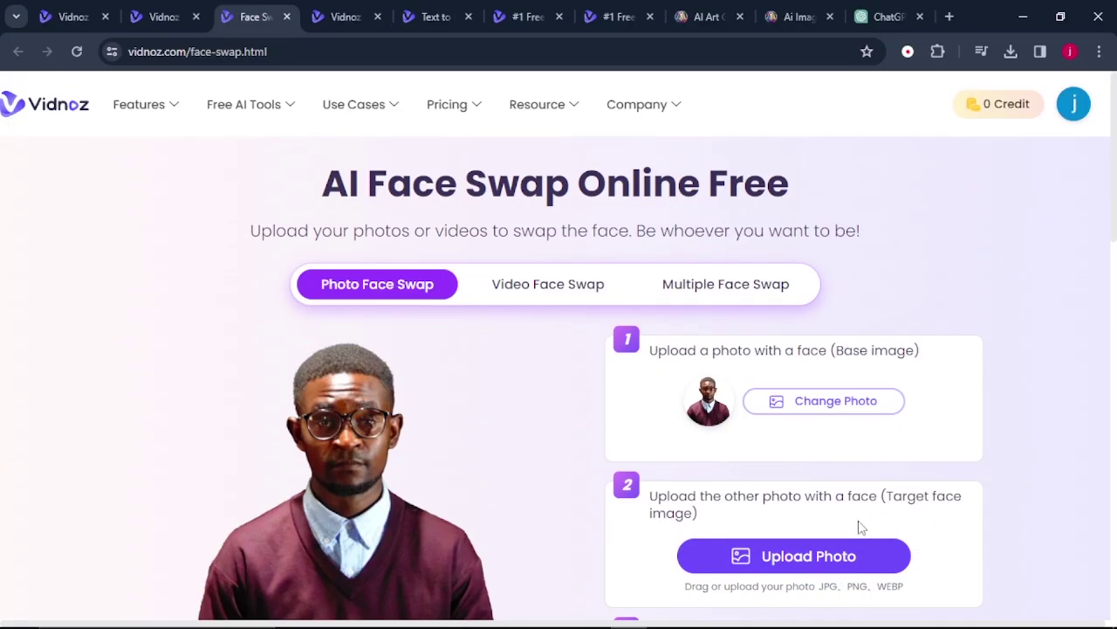
- Swap the target photo's face onto the man in the base image and inspect the resulting picture
{"action": "scroll", "coordinate": [856, 523], "scroll_direction": "down", "scroll_amount": 2}
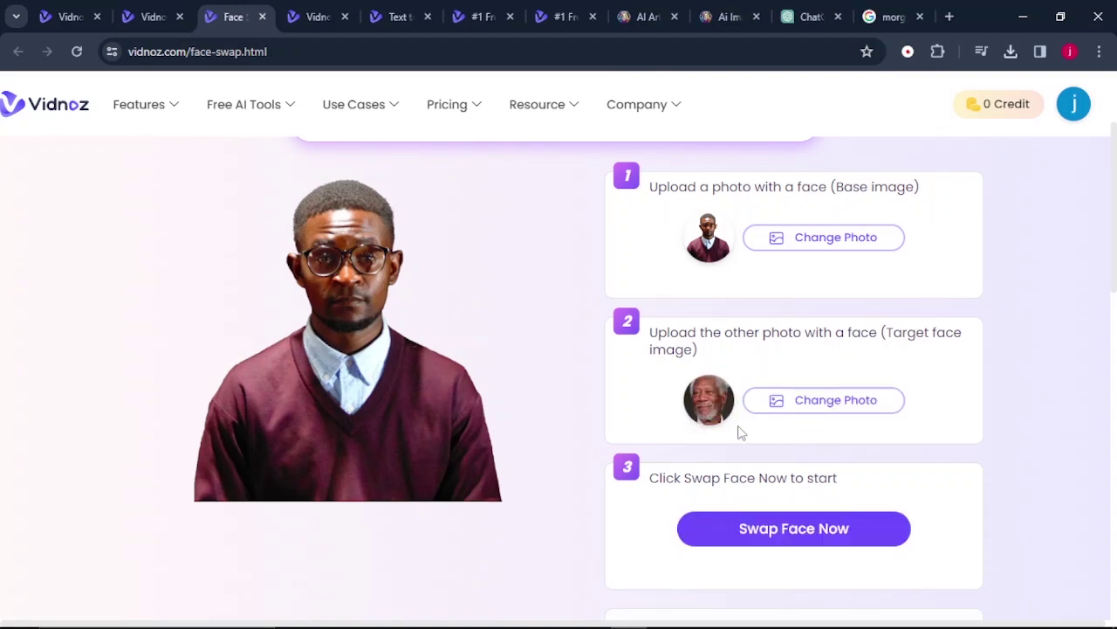
{"action": "scroll", "coordinate": [727, 422], "scroll_direction": "down", "scroll_amount": 1}
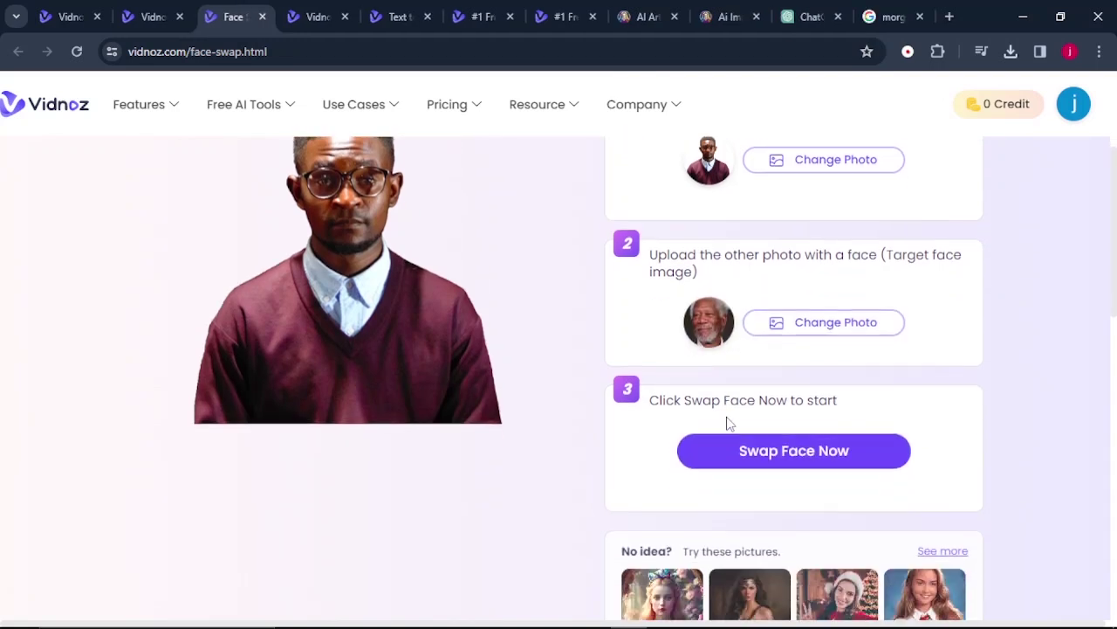
{"action": "left_click", "coordinate": [804, 456]}
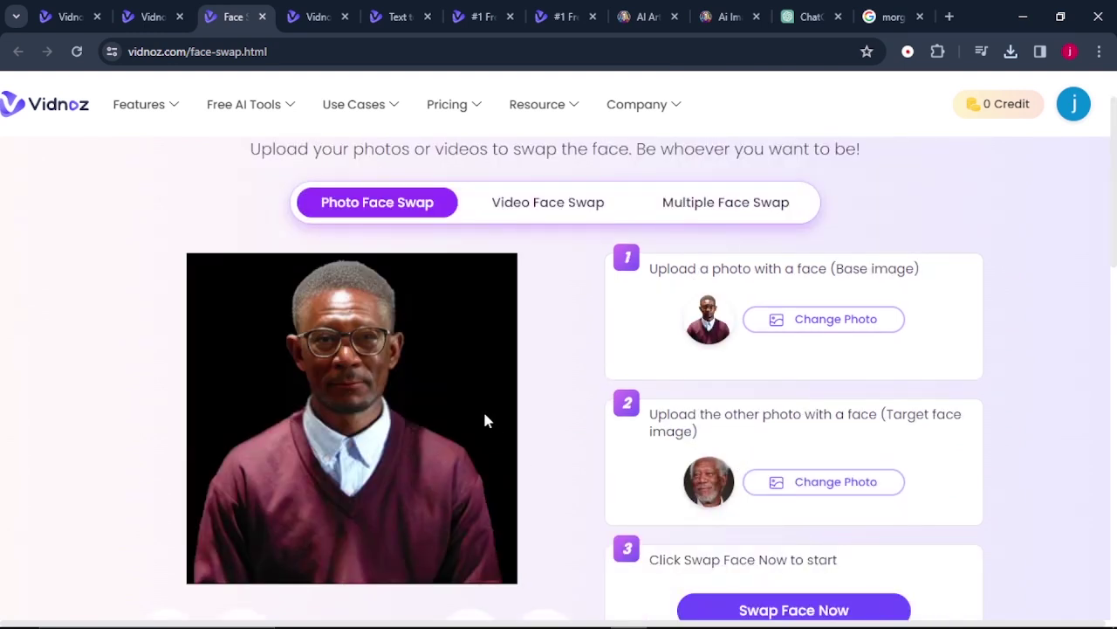
{"action": "scroll", "coordinate": [486, 418], "scroll_direction": "down", "scroll_amount": 1}
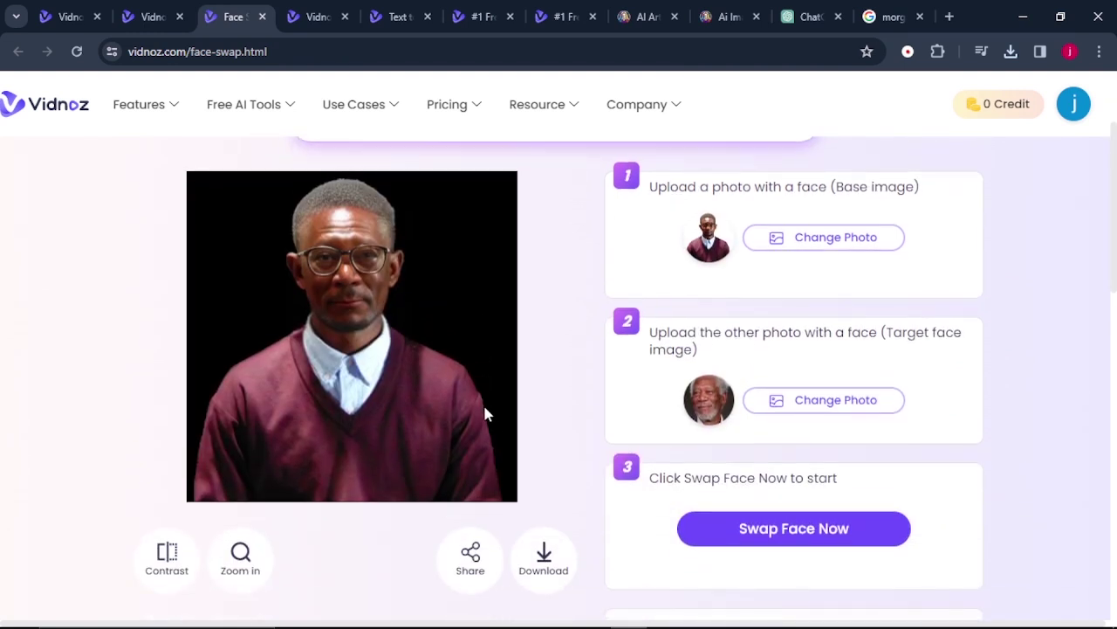
{"action": "scroll", "coordinate": [486, 417], "scroll_direction": "down", "scroll_amount": 1}
{"action": "scroll", "coordinate": [487, 415], "scroll_direction": "up", "scroll_amount": 1}
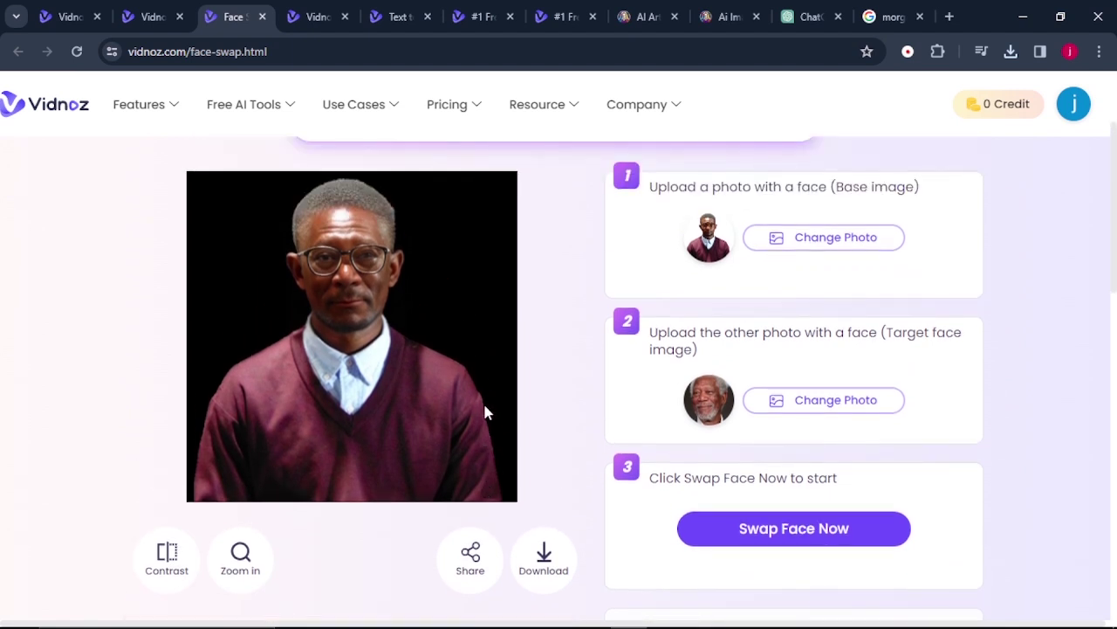
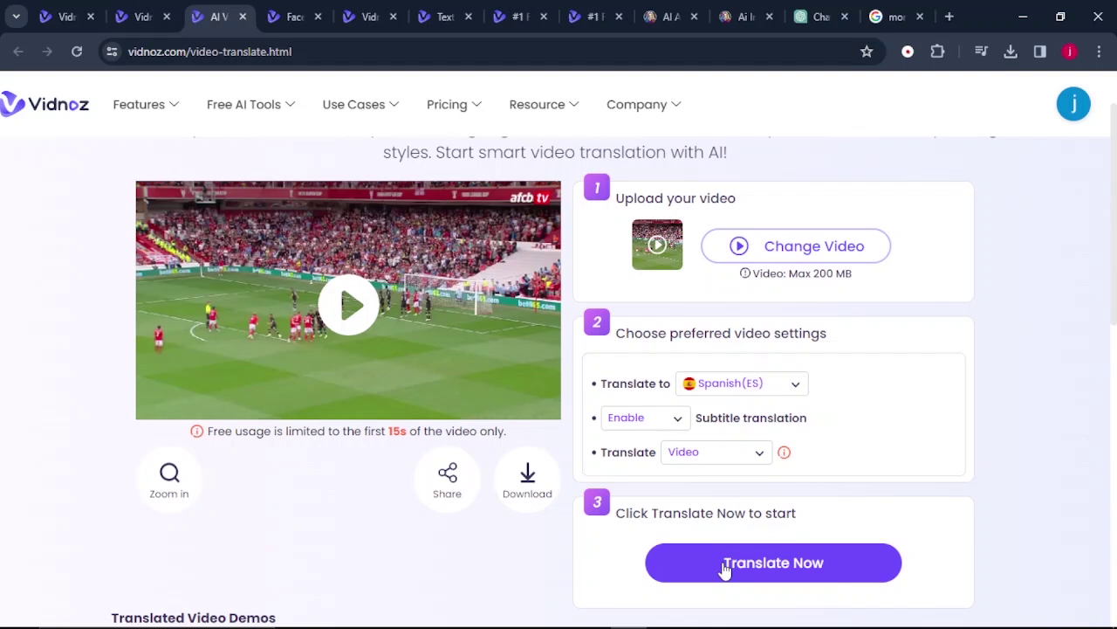
- Watch the football video translated to Spanish(ES) with subtitles and download it
{"action": "left_click", "coordinate": [439, 367]}
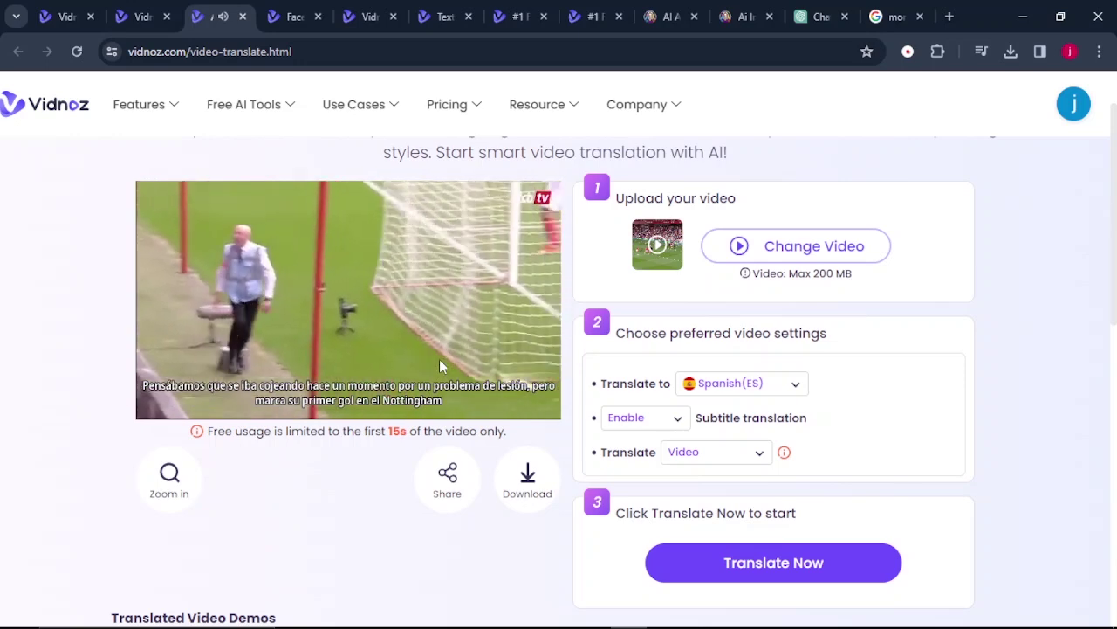
{"action": "scroll", "coordinate": [628, 414], "scroll_direction": "down", "scroll_amount": 1}
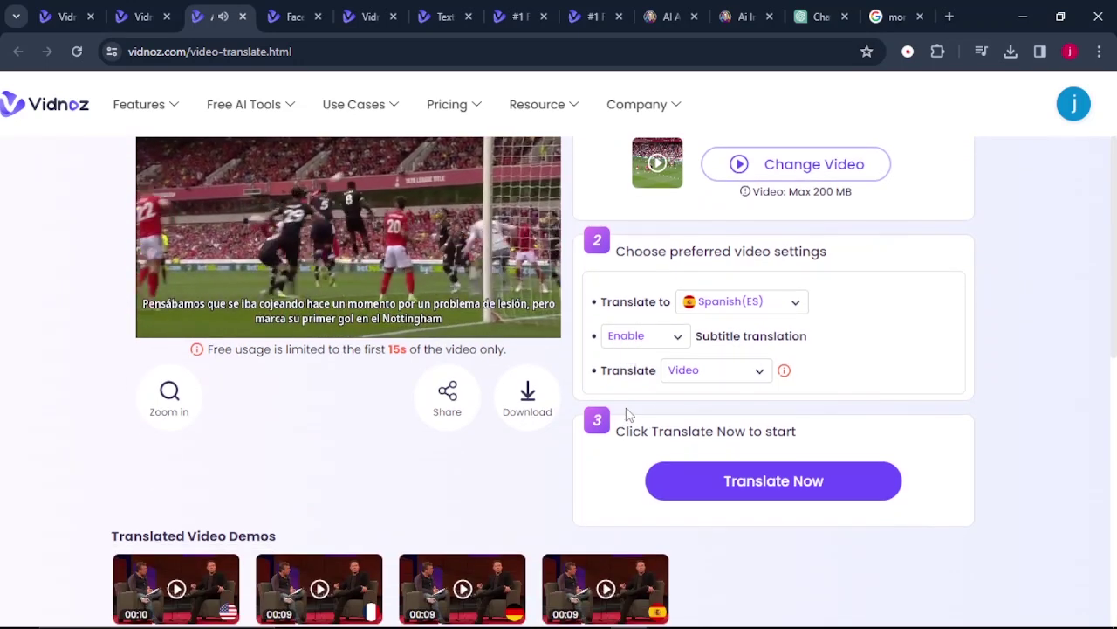
{"action": "scroll", "coordinate": [629, 414], "scroll_direction": "up", "scroll_amount": 1}
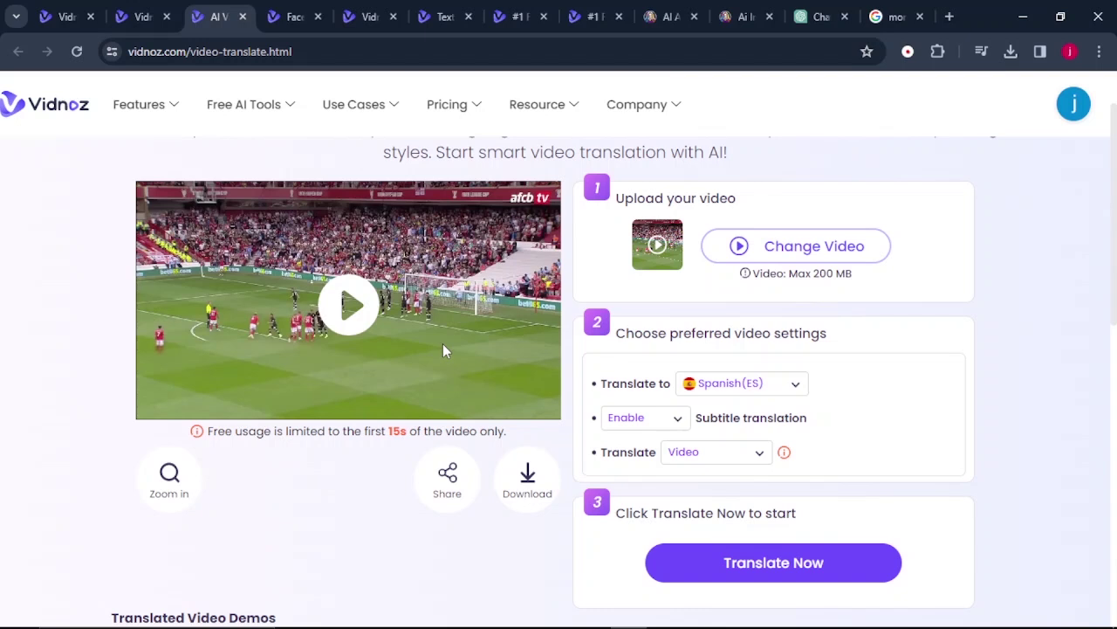
{"action": "left_click", "coordinate": [533, 495]}
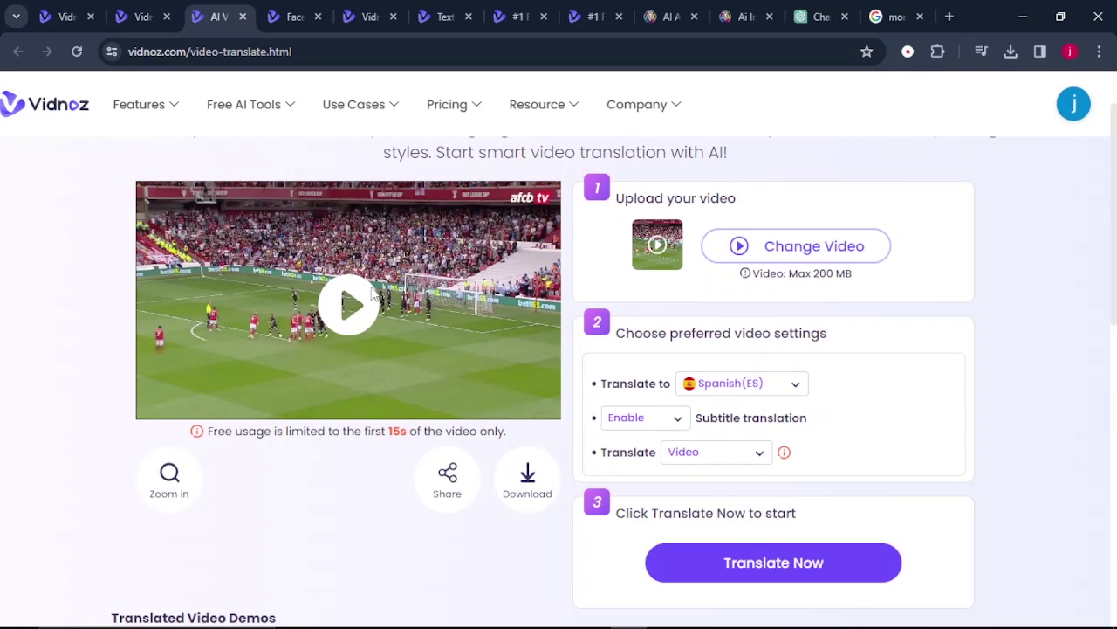
- Open the AI Dancing Photo tool from the Vidnoz tools page and look over its photo and animation options
{"action": "left_click", "coordinate": [129, 18]}
{"action": "scroll", "coordinate": [447, 287], "scroll_direction": "down", "scroll_amount": 1}
{"action": "scroll", "coordinate": [514, 347], "scroll_direction": "down", "scroll_amount": 3}
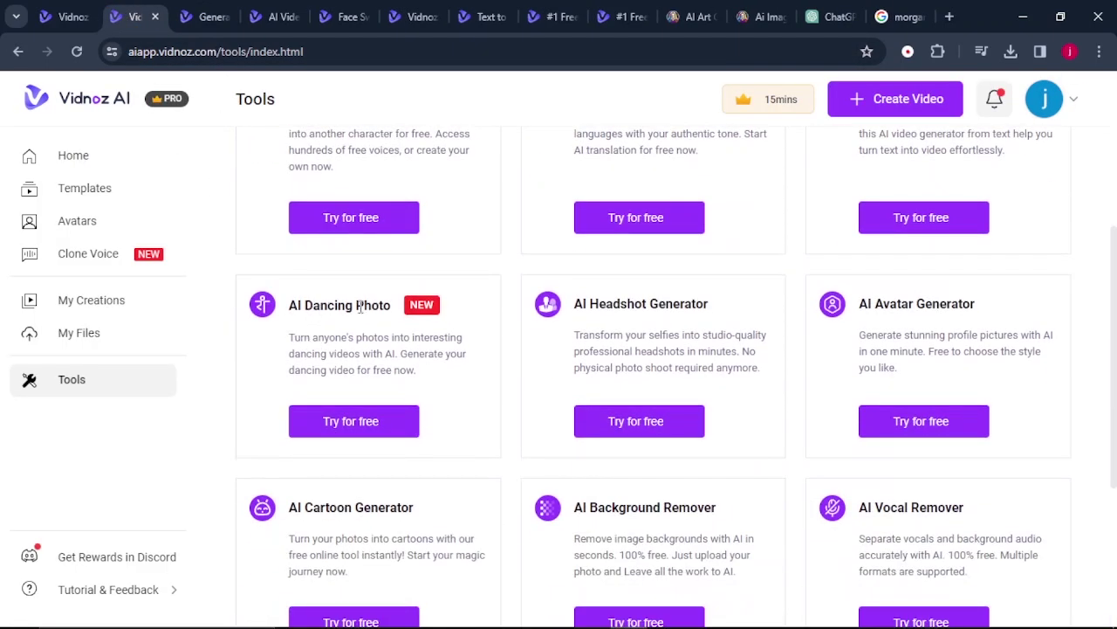
{"action": "left_click", "coordinate": [387, 419]}
{"action": "scroll", "coordinate": [340, 393], "scroll_direction": "down", "scroll_amount": 1}
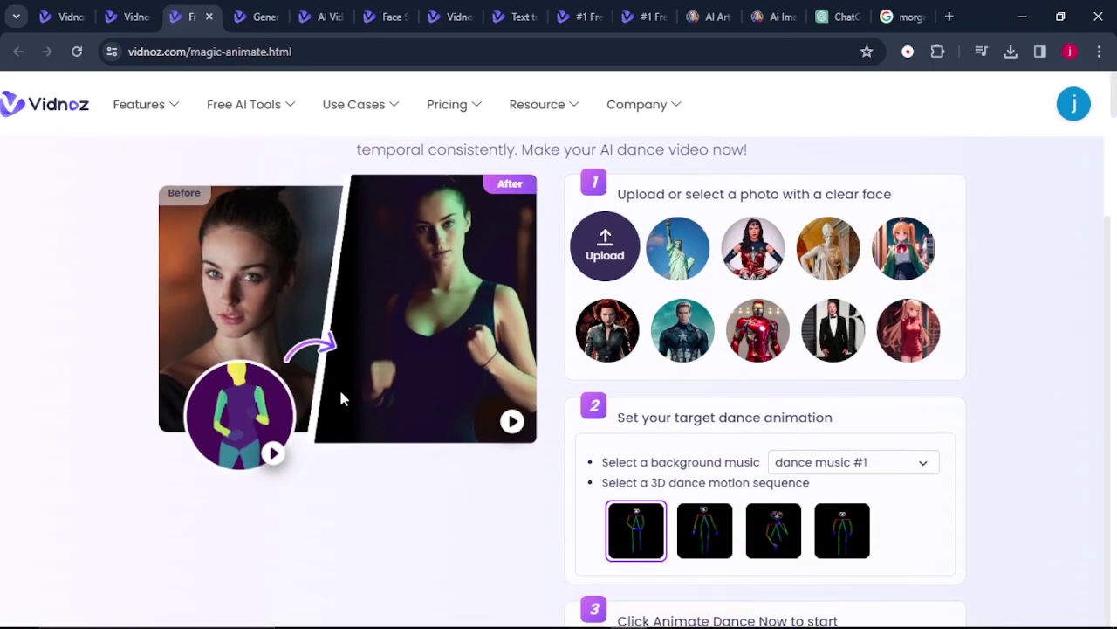
{"action": "scroll", "coordinate": [341, 395], "scroll_direction": "up", "scroll_amount": 1}
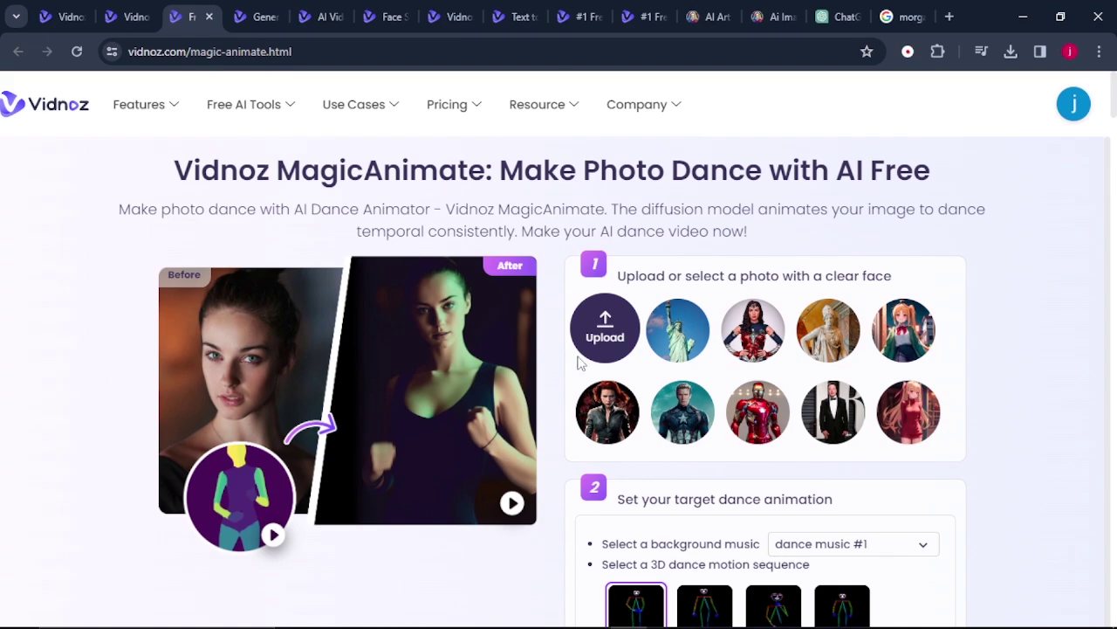
- Upload the full-body photo with the orange background and animate it using dance music #1 and the first dance motion sequence
{"action": "mouse_move", "coordinate": [597, 351]}
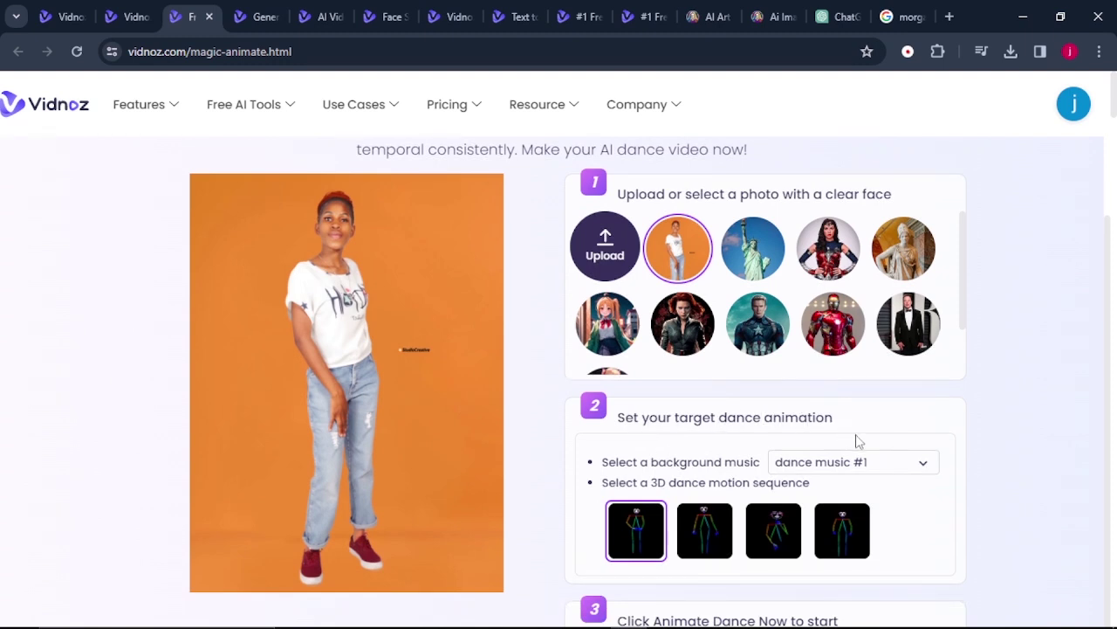
{"action": "scroll", "coordinate": [857, 441], "scroll_direction": "down", "scroll_amount": 1}
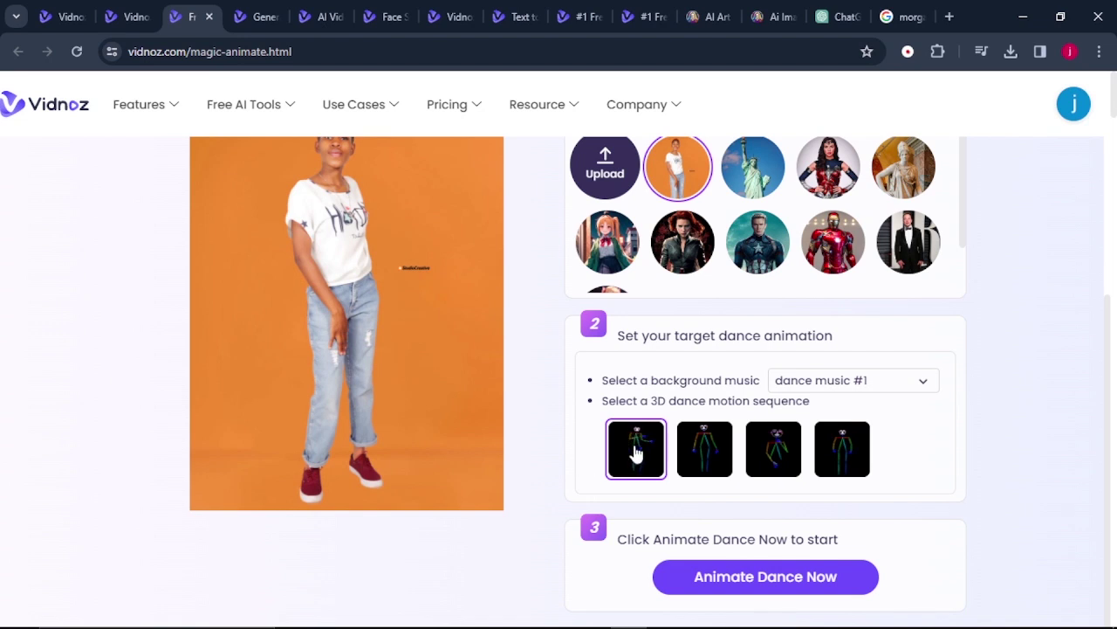
{"action": "left_click", "coordinate": [766, 585]}
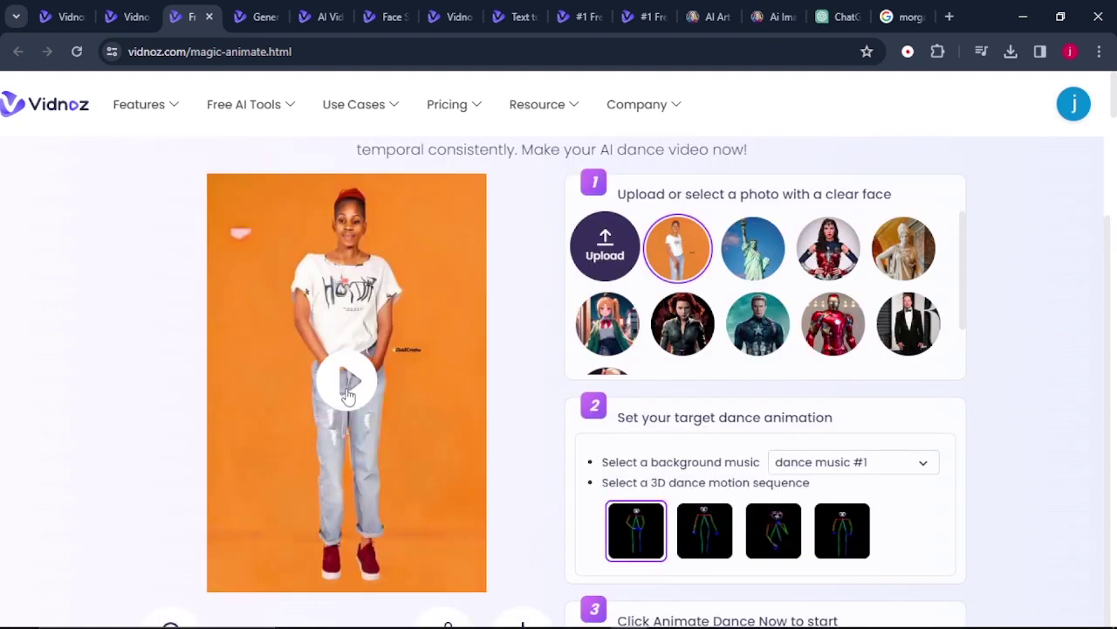
- Play the generated dancing photo video and download it
{"action": "left_click", "coordinate": [348, 382]}
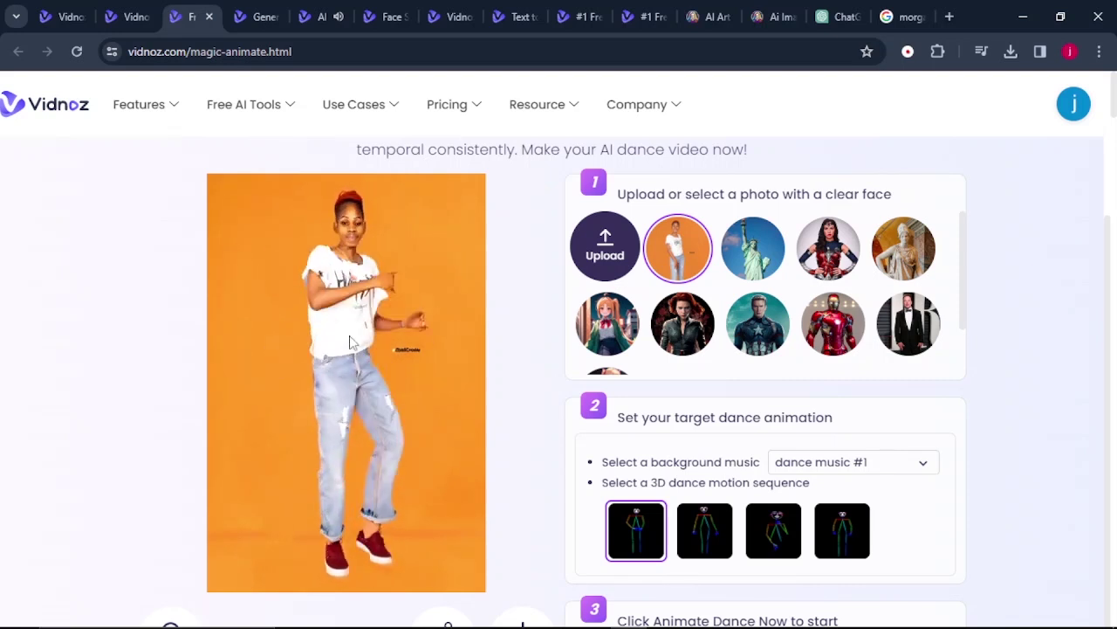
{"action": "scroll", "coordinate": [349, 334], "scroll_direction": "down", "scroll_amount": 3}
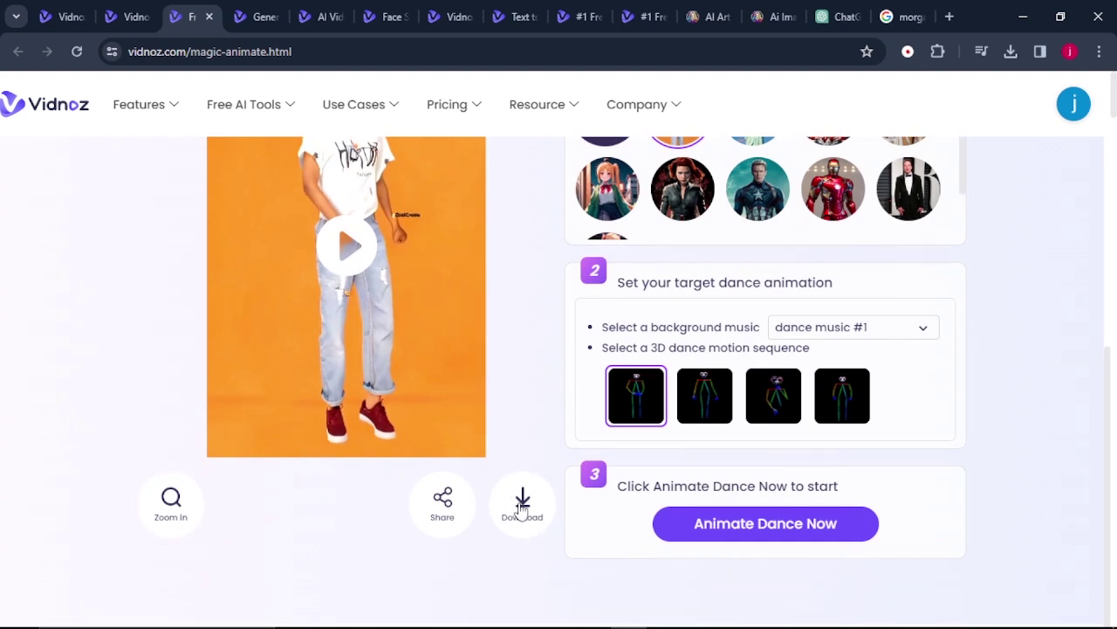
{"action": "left_click", "coordinate": [523, 507]}
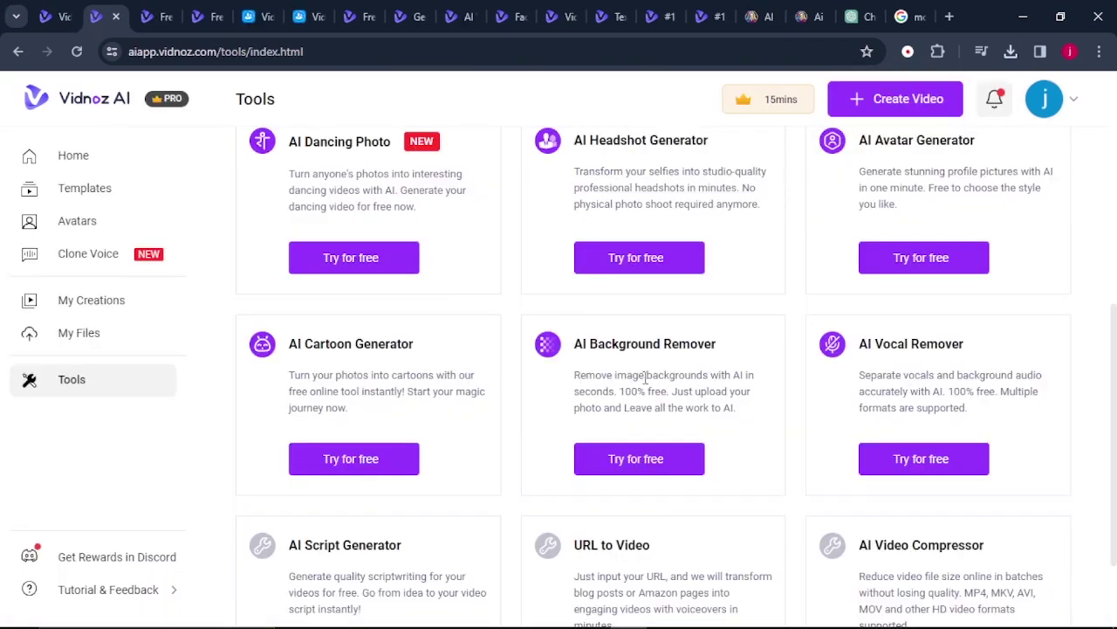
- Open the AI Background Remover from the tools page and upload the portrait of the man in glasses and maroon sweater for background removal
{"action": "left_click", "coordinate": [642, 470]}
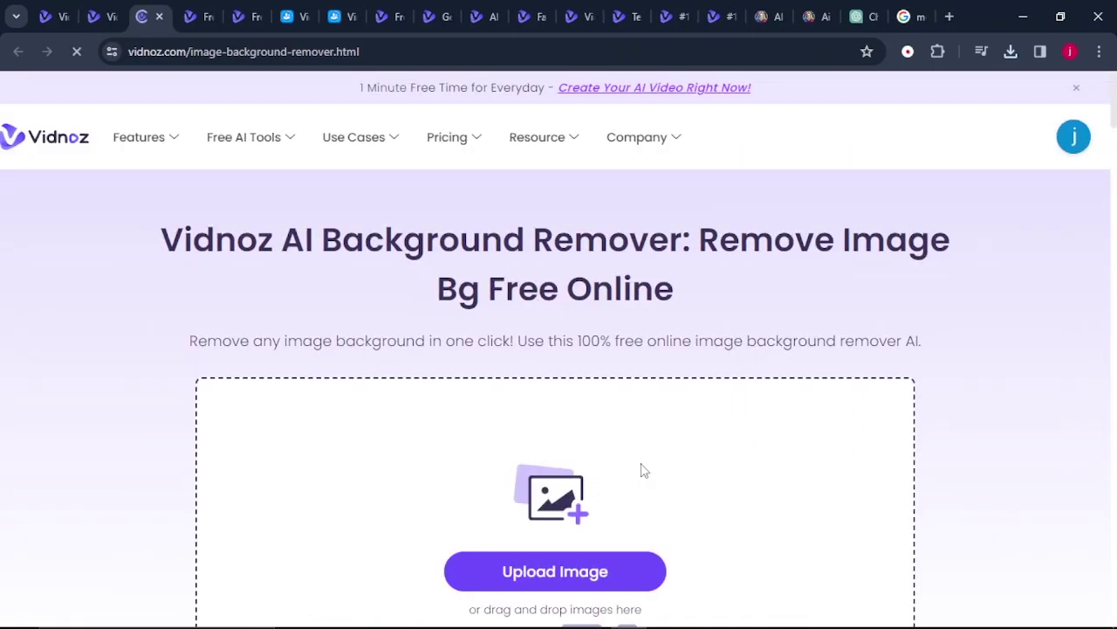
{"action": "scroll", "coordinate": [611, 464], "scroll_direction": "down", "scroll_amount": 3}
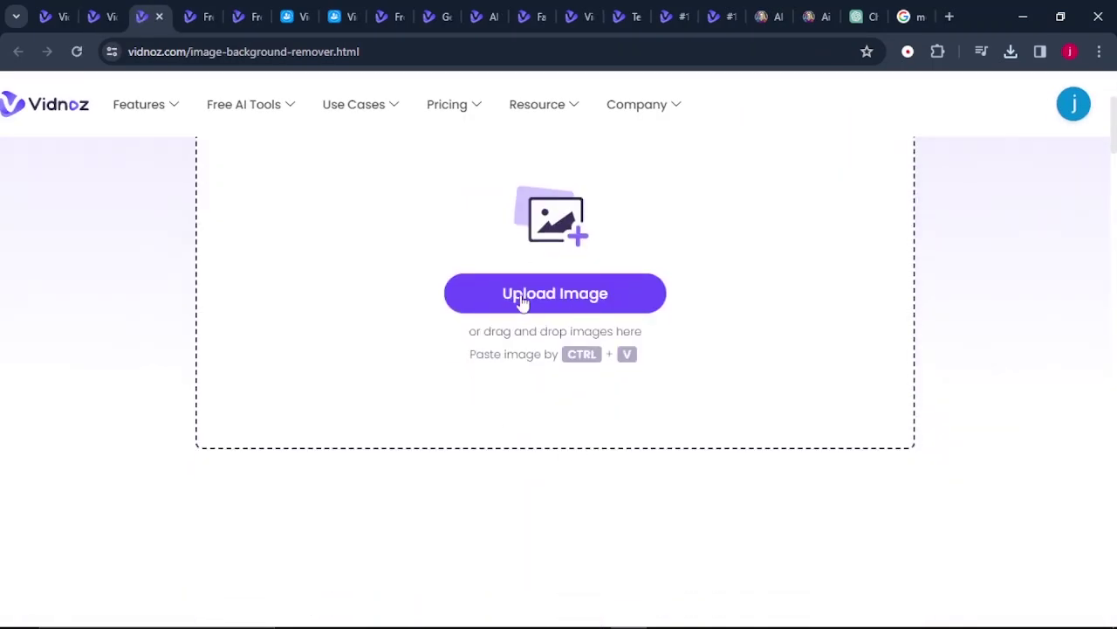
{"action": "scroll", "coordinate": [537, 281], "scroll_direction": "up", "scroll_amount": 1}
{"action": "scroll", "coordinate": [536, 281], "scroll_direction": "up", "scroll_amount": 1}
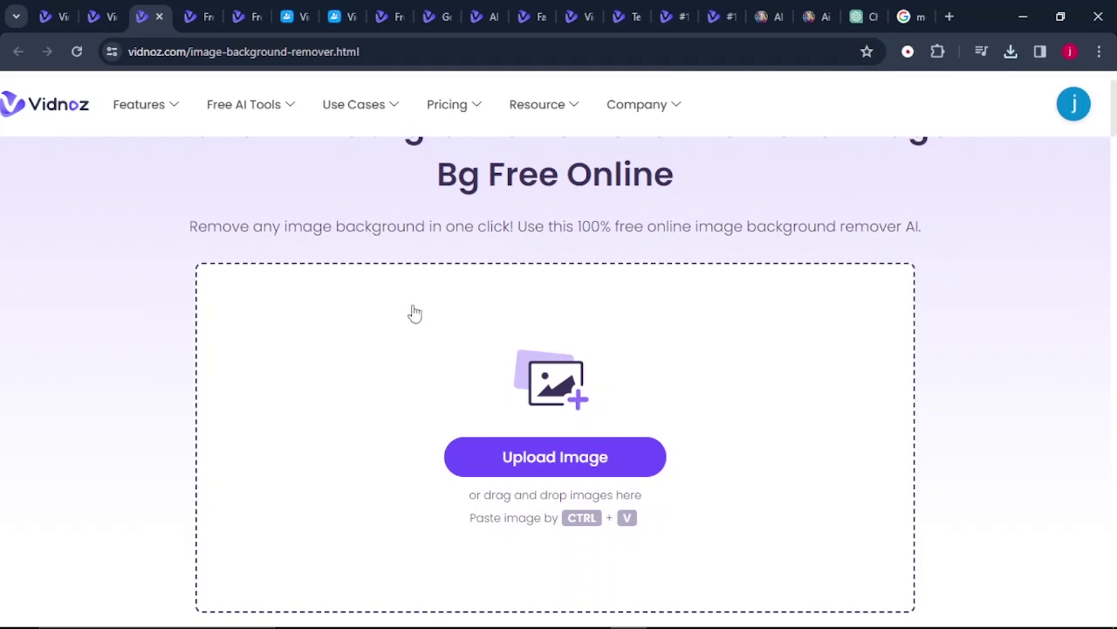
{"action": "left_click", "coordinate": [583, 472]}
{"action": "left_click", "coordinate": [512, 409]}
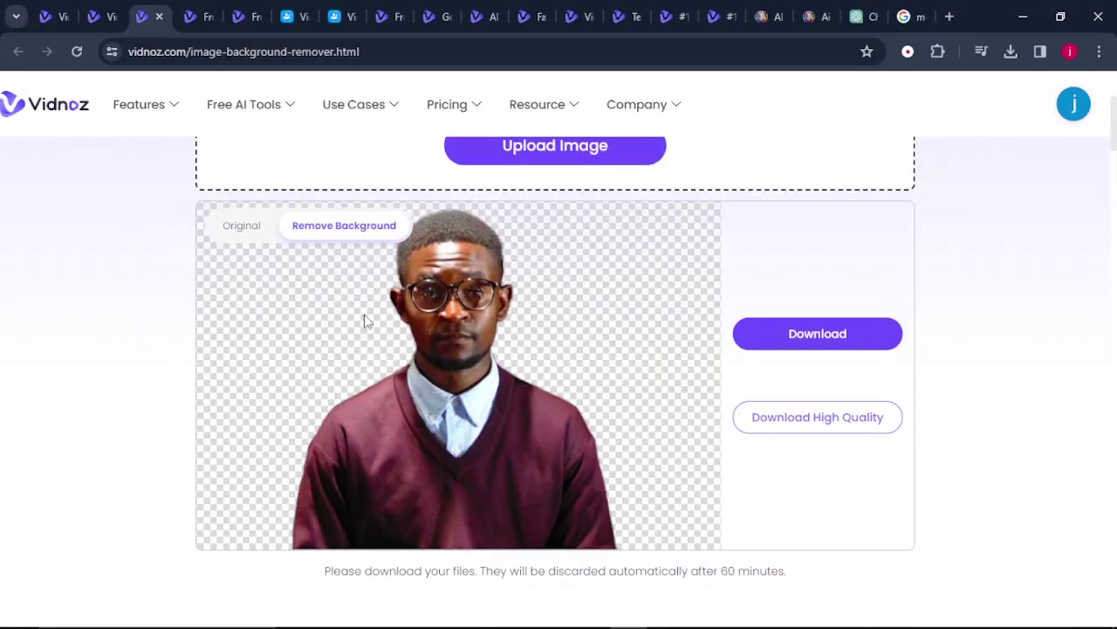
- Examine the portrait with its background removed, its download options and the how-to instructions on the page
{"action": "scroll", "coordinate": [364, 319], "scroll_direction": "down", "scroll_amount": 3}
{"action": "scroll", "coordinate": [697, 475], "scroll_direction": "up", "scroll_amount": 3}
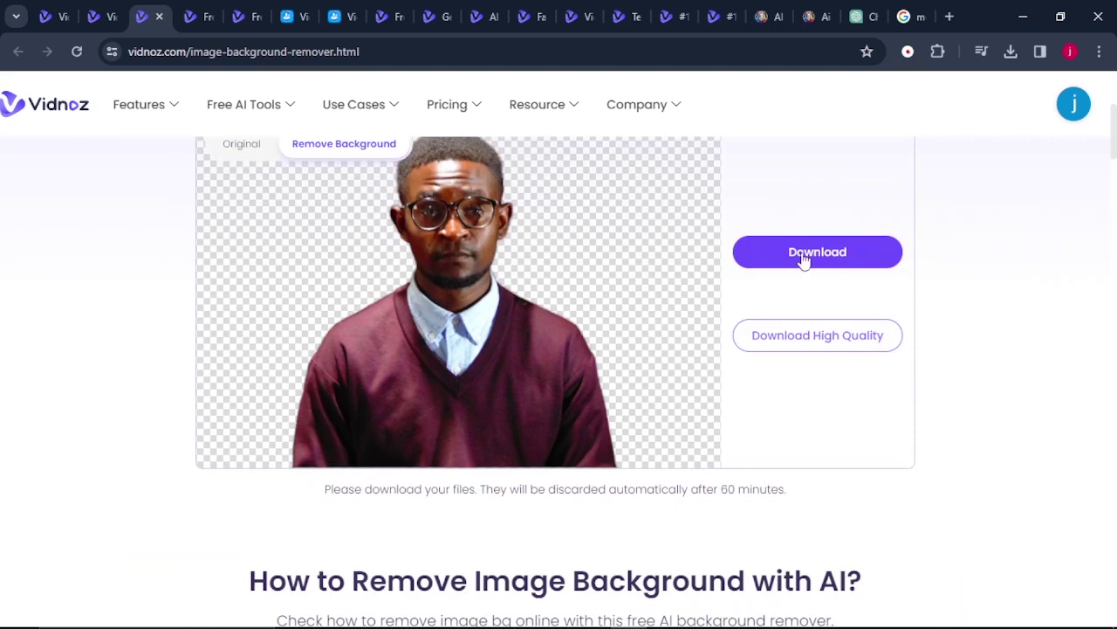
{"action": "scroll", "coordinate": [498, 342], "scroll_direction": "up", "scroll_amount": 1}
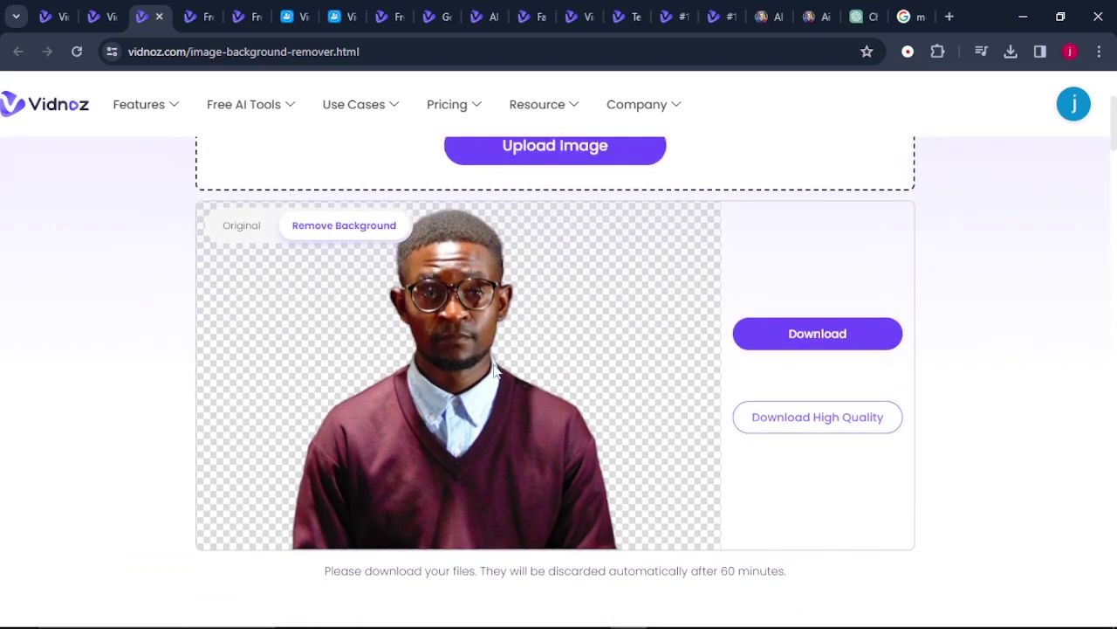
{"action": "scroll", "coordinate": [567, 412], "scroll_direction": "up", "scroll_amount": 2}
{"action": "scroll", "coordinate": [577, 416], "scroll_direction": "down", "scroll_amount": 6}
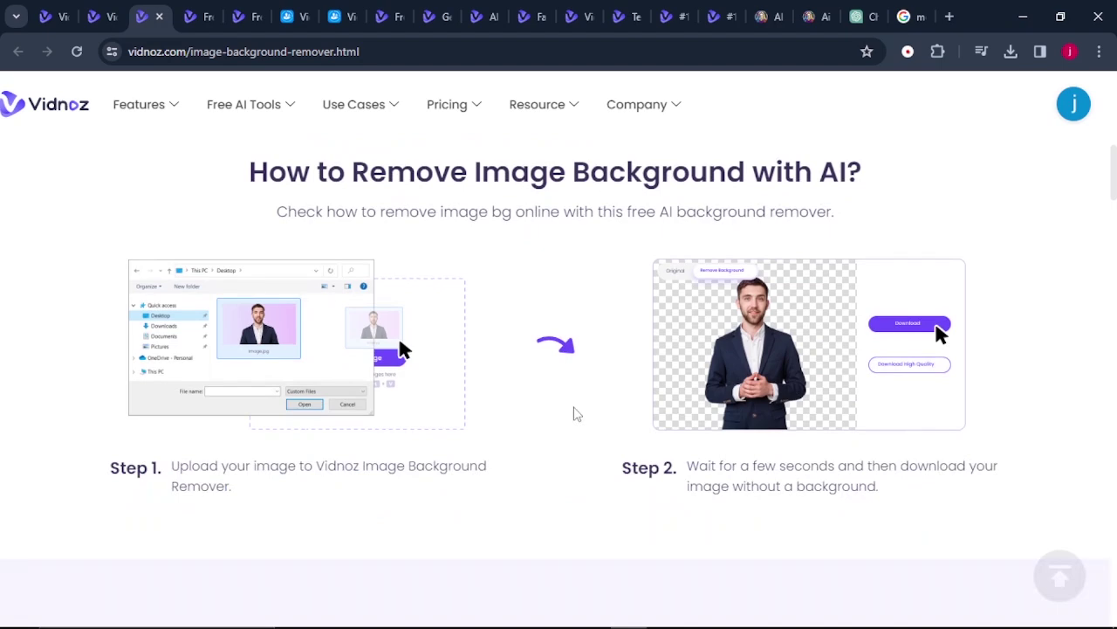
{"action": "scroll", "coordinate": [569, 419], "scroll_direction": "up", "scroll_amount": 5}
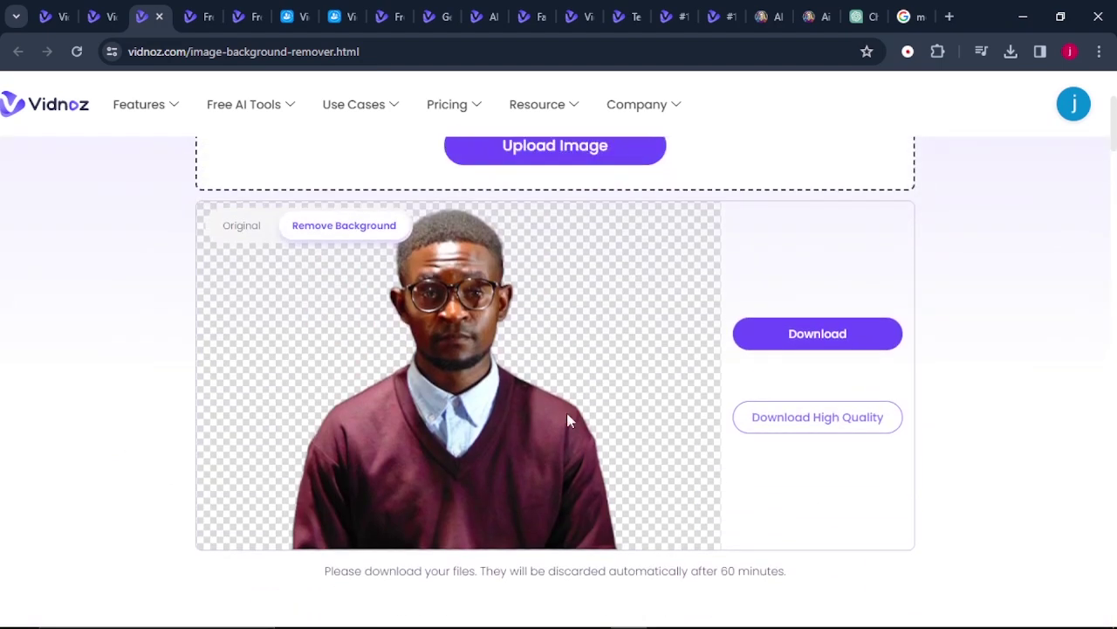
{"action": "scroll", "coordinate": [567, 419], "scroll_direction": "up", "scroll_amount": 1}
{"action": "scroll", "coordinate": [567, 420], "scroll_direction": "down", "scroll_amount": 2}
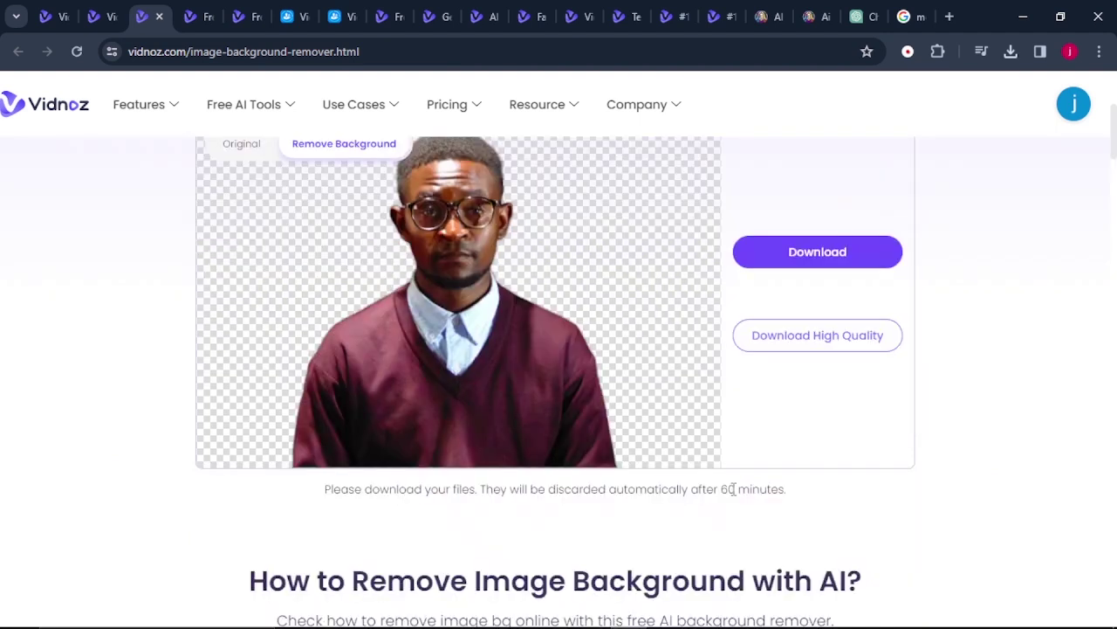